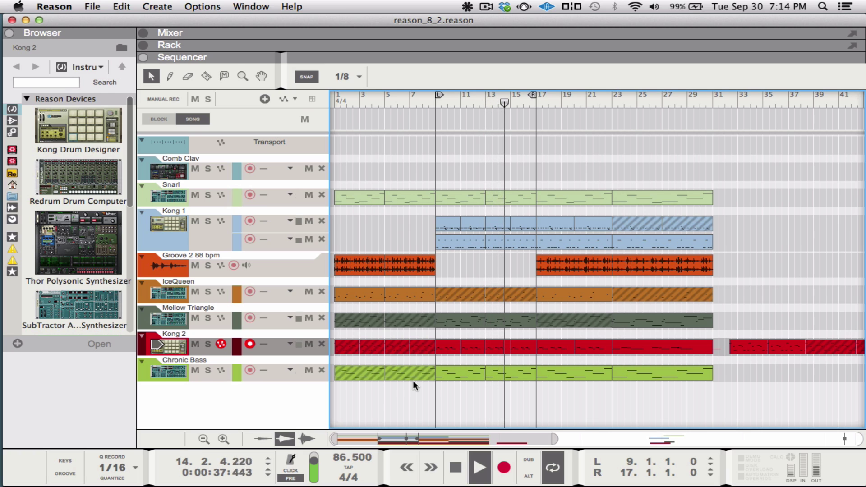
- Stop the transport and return the song position to the start of bar 1
{"action": "left_click", "coordinate": [459, 471]}
{"action": "left_click", "coordinate": [460, 471]}
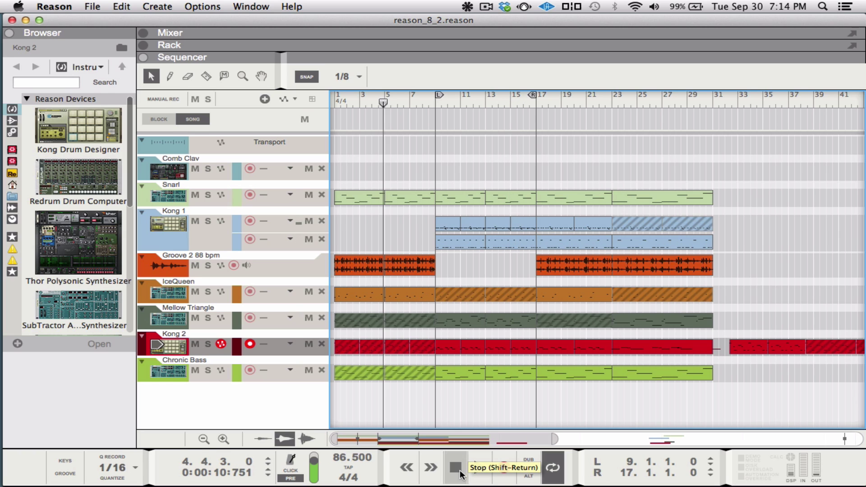
{"action": "left_click", "coordinate": [459, 472]}
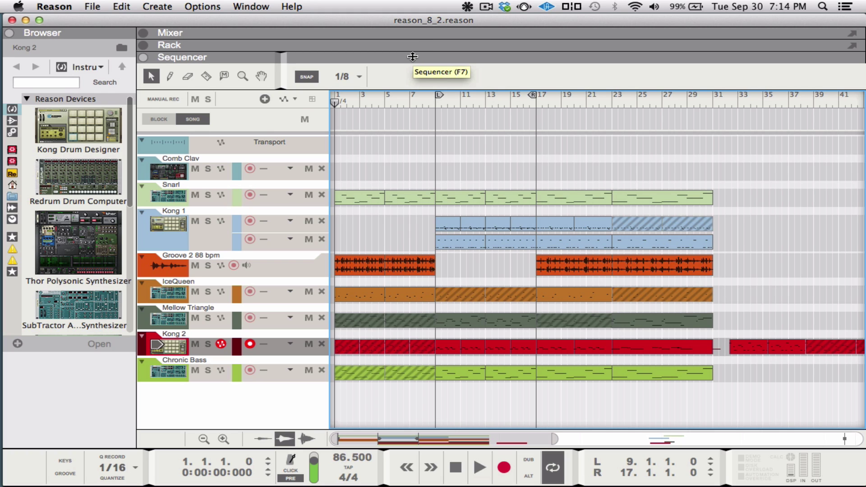
- Display the mixer together with the rack, enlarge the mixer area and examine the channel strips from input down to faders
{"action": "left_click", "coordinate": [349, 58]}
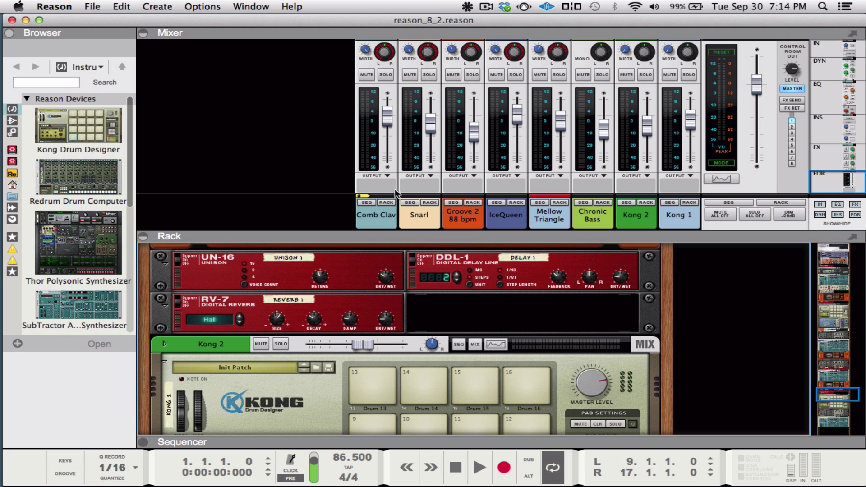
{"action": "scroll", "coordinate": [396, 190], "scroll_direction": "up", "scroll_amount": 5}
{"action": "scroll", "coordinate": [396, 190], "scroll_direction": "up", "scroll_amount": 5}
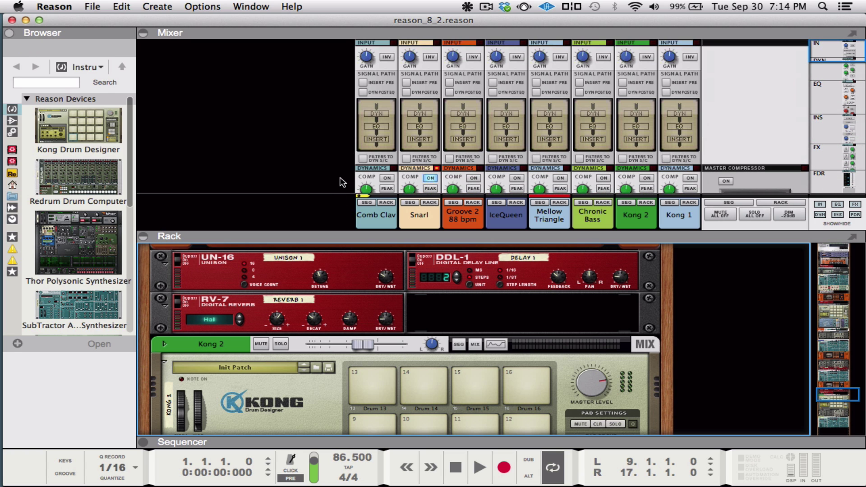
{"action": "left_click_drag", "start_coordinate": [340, 231], "coordinate": [339, 287]}
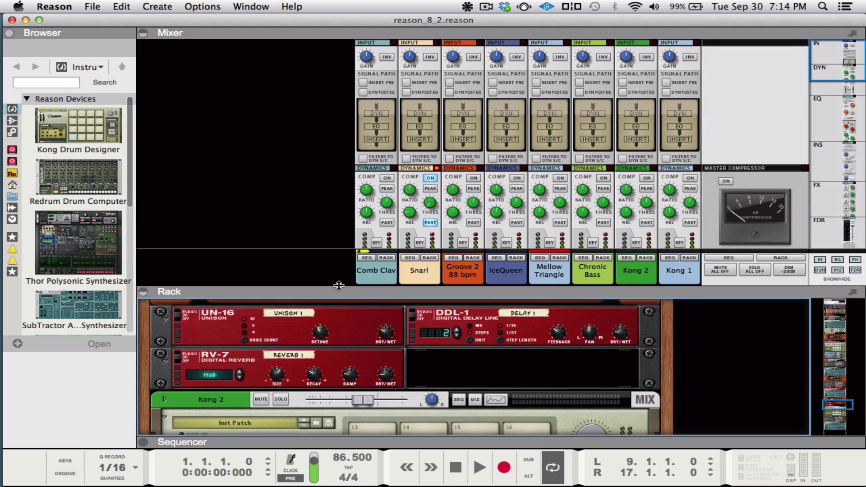
{"action": "scroll", "coordinate": [425, 169], "scroll_direction": "down", "scroll_amount": 5}
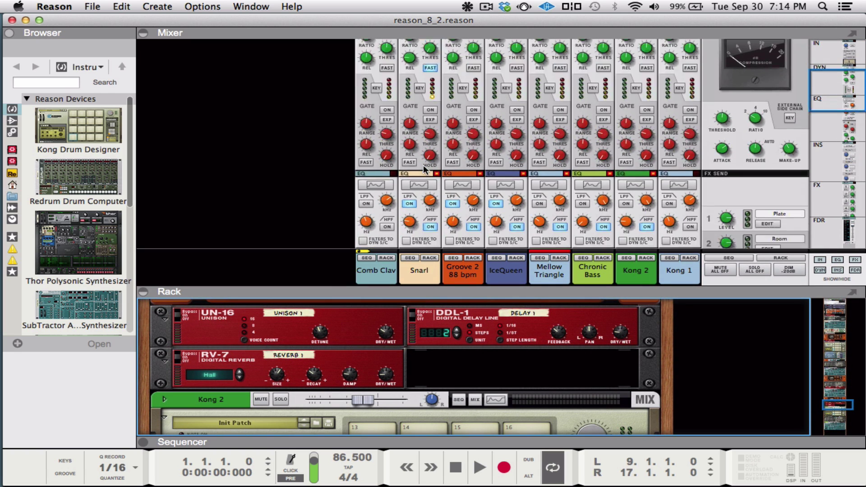
{"action": "scroll", "coordinate": [424, 170], "scroll_direction": "down", "scroll_amount": 10}
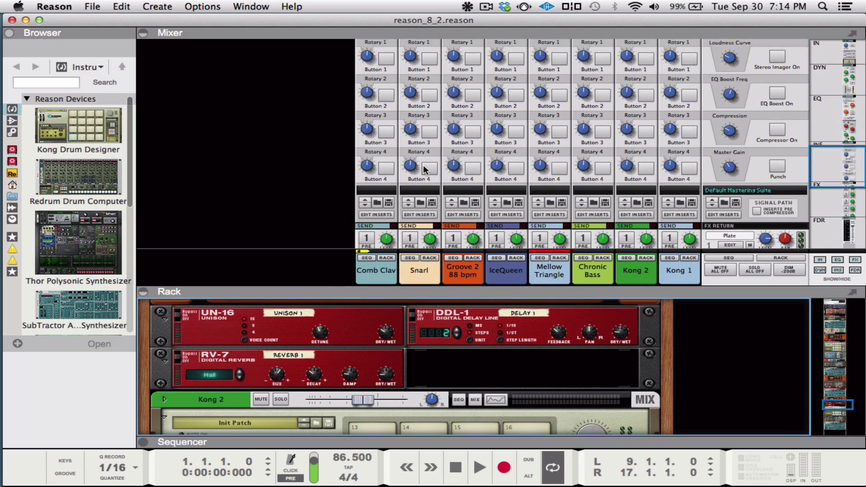
{"action": "scroll", "coordinate": [424, 169], "scroll_direction": "down", "scroll_amount": 10}
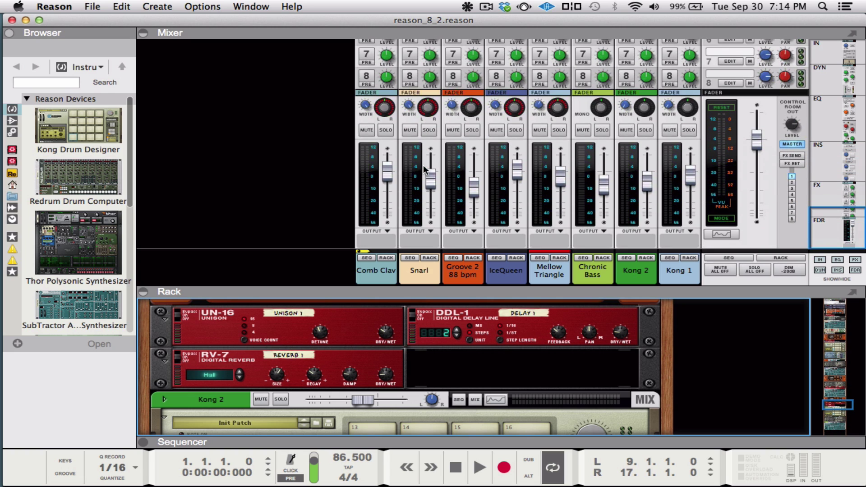
- View the sequencer, mixer and rack one after another at full size, ending on the sequencer
{"action": "left_click", "coordinate": [453, 442]}
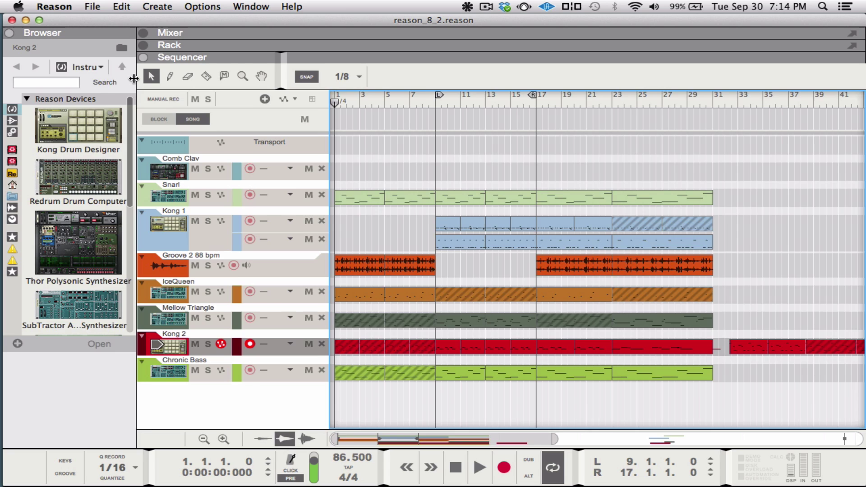
{"action": "left_click_drag", "start_coordinate": [134, 79], "coordinate": [104, 83]}
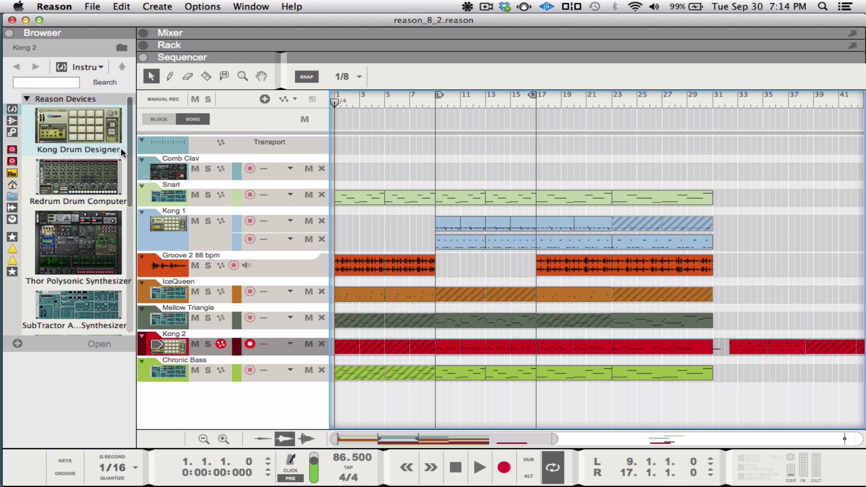
{"action": "left_click", "coordinate": [374, 36]}
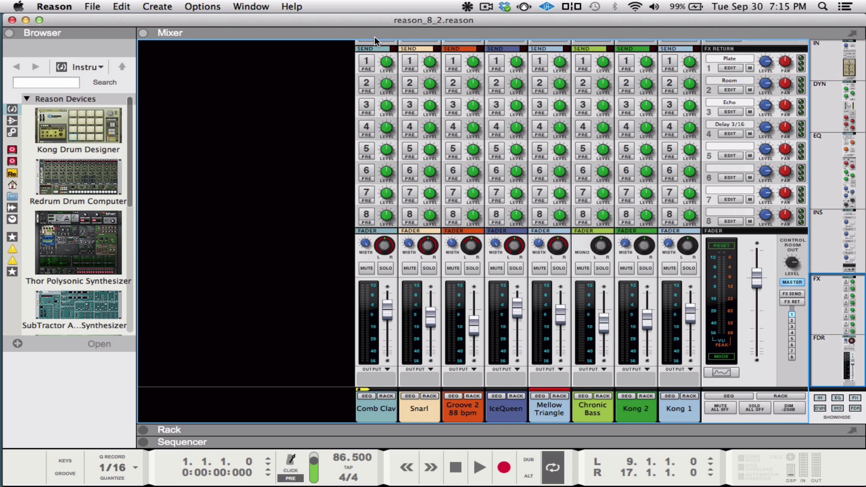
{"action": "left_click", "coordinate": [391, 430]}
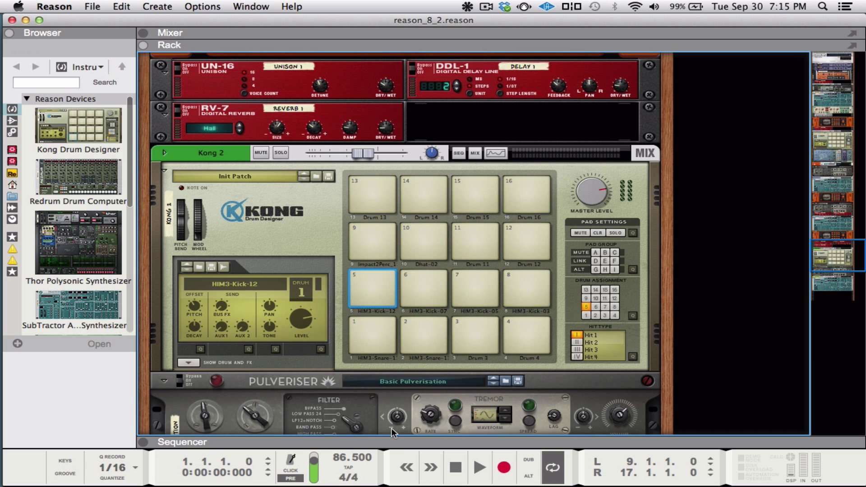
{"action": "left_click", "coordinate": [451, 441]}
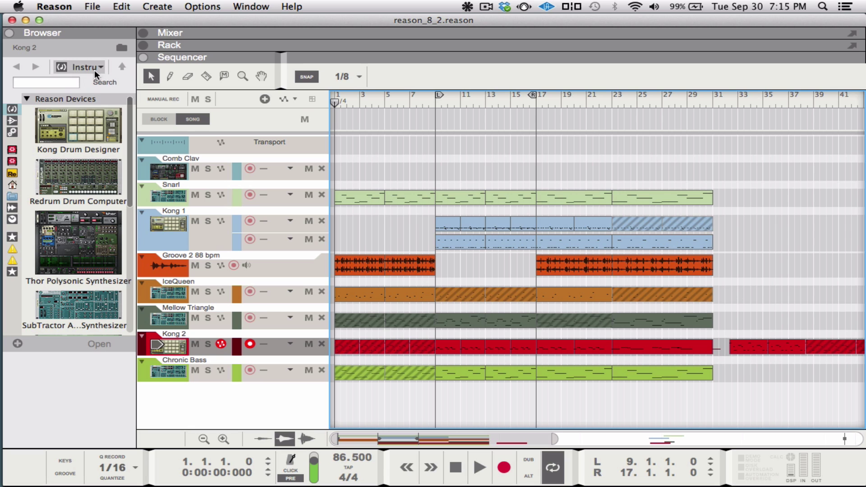
- Switch to the open "untitled 2" song window
{"action": "key", "text": "ctrl+Up"}
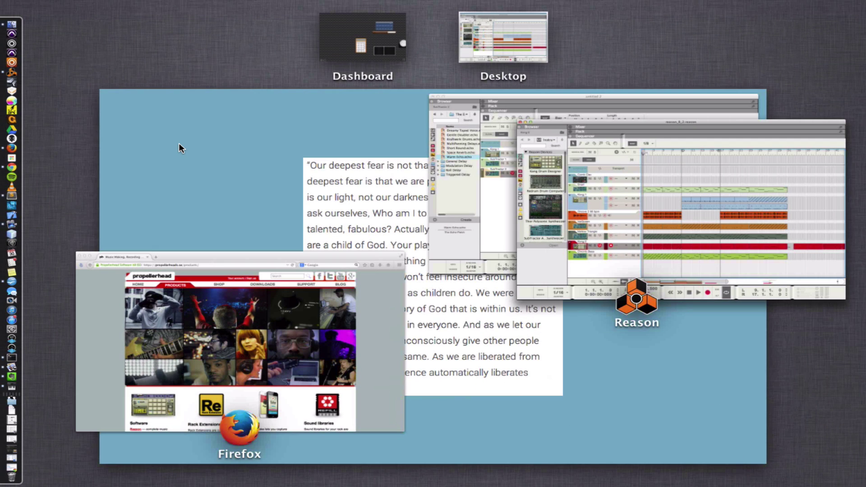
{"action": "left_click", "coordinate": [458, 176]}
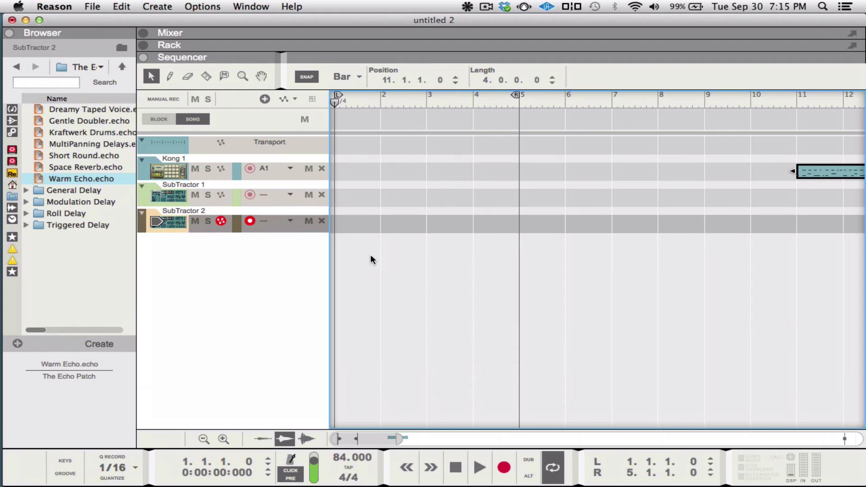
{"action": "scroll", "coordinate": [378, 234], "scroll_direction": "right", "scroll_amount": 2}
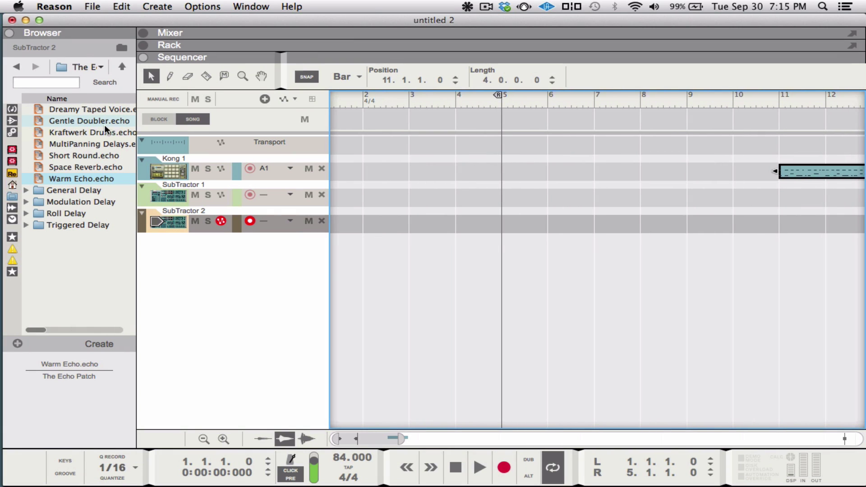
- Widen the browser and its location list so that folder and category names are fully readable
{"action": "left_click_drag", "start_coordinate": [137, 75], "coordinate": [181, 76]}
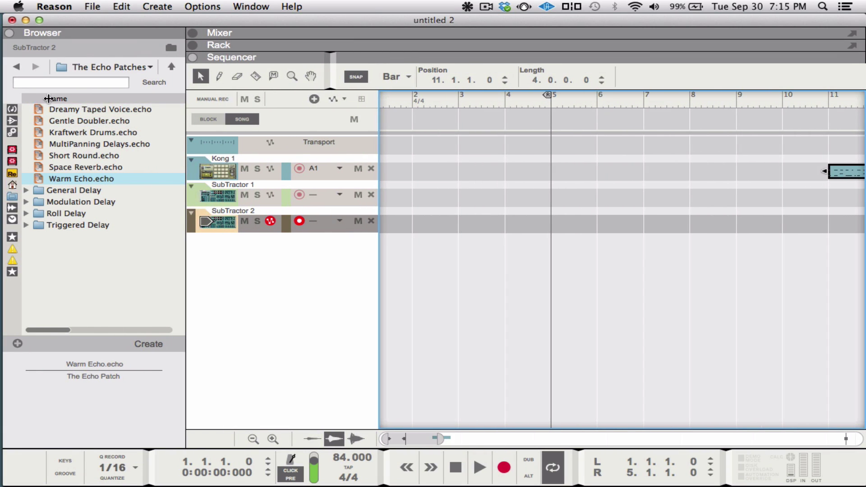
{"action": "left_click_drag", "start_coordinate": [48, 99], "coordinate": [97, 98]}
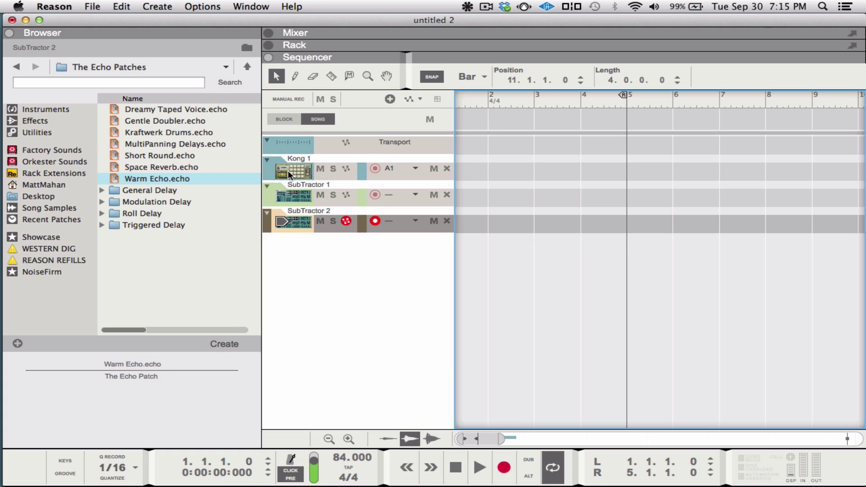
{"action": "left_click", "coordinate": [378, 257]}
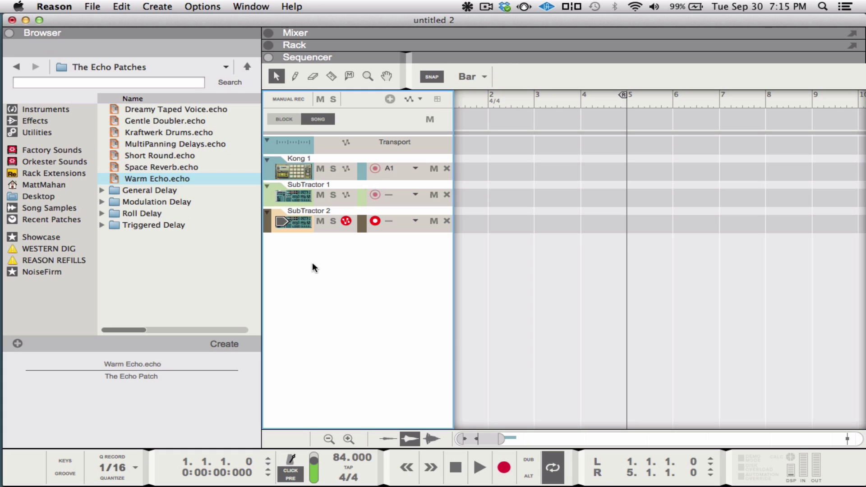
- Add a Kong Drum Designer from the instrument devices as a new track below SubTractor 2
{"action": "left_click", "coordinate": [43, 110]}
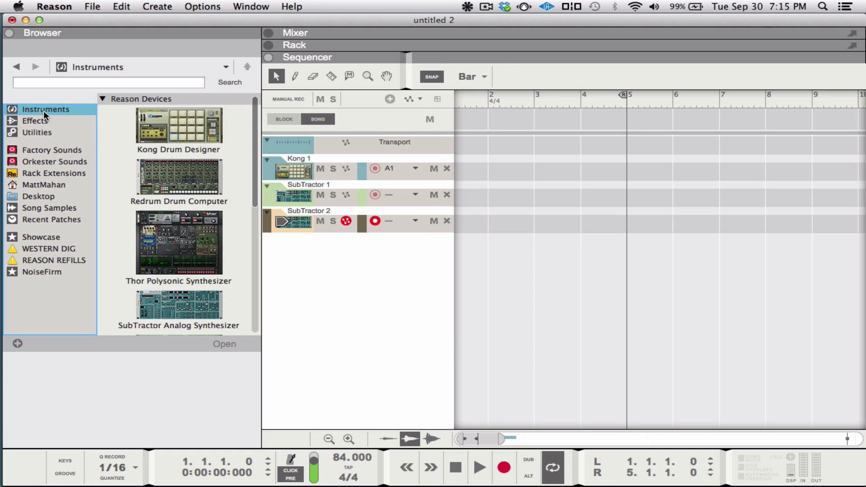
{"action": "scroll", "coordinate": [173, 123], "scroll_direction": "down", "scroll_amount": 5}
{"action": "scroll", "coordinate": [173, 123], "scroll_direction": "up", "scroll_amount": 5}
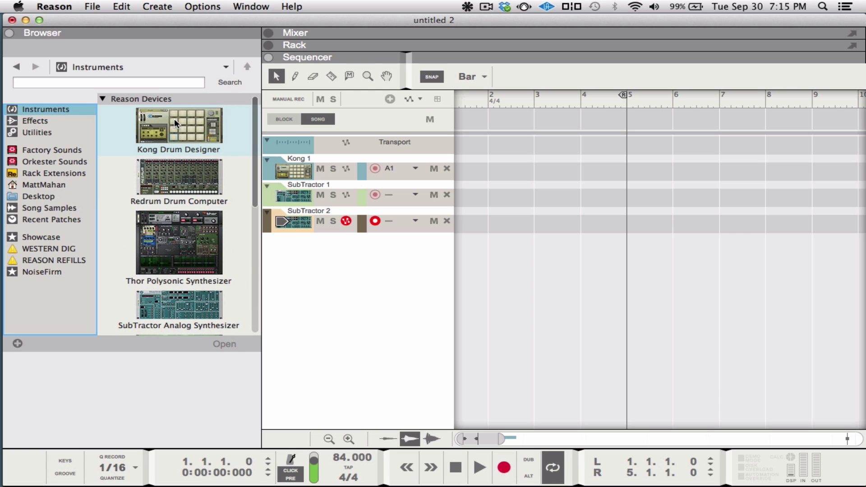
{"action": "left_click_drag", "start_coordinate": [172, 125], "coordinate": [358, 271]}
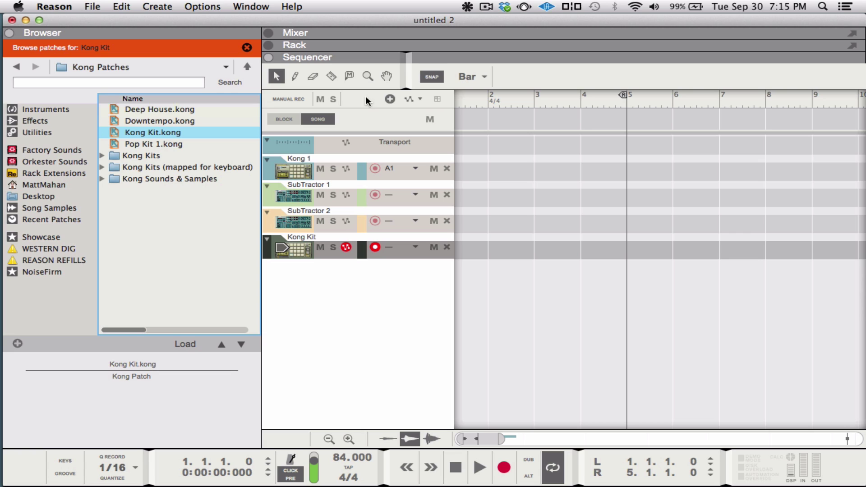
- Show the rack and audition the Kong Kit's BD2, TOM H and BD 1 pads
{"action": "key", "text": "F6"}
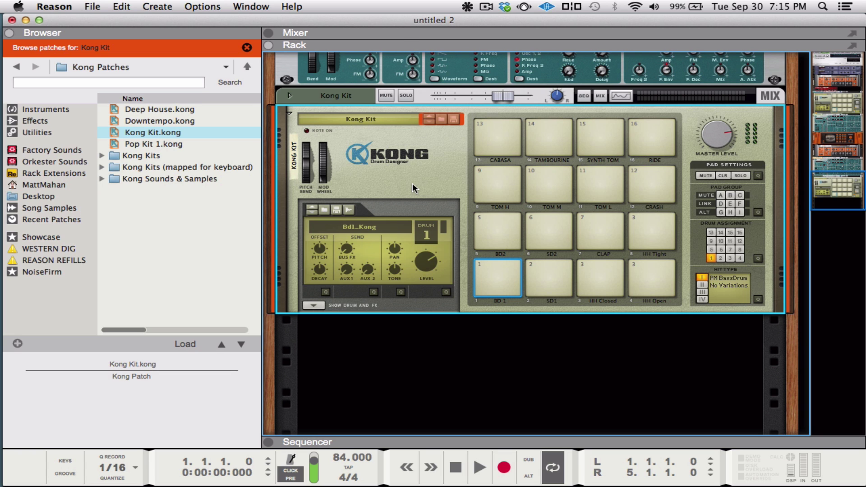
{"action": "left_click", "coordinate": [513, 243]}
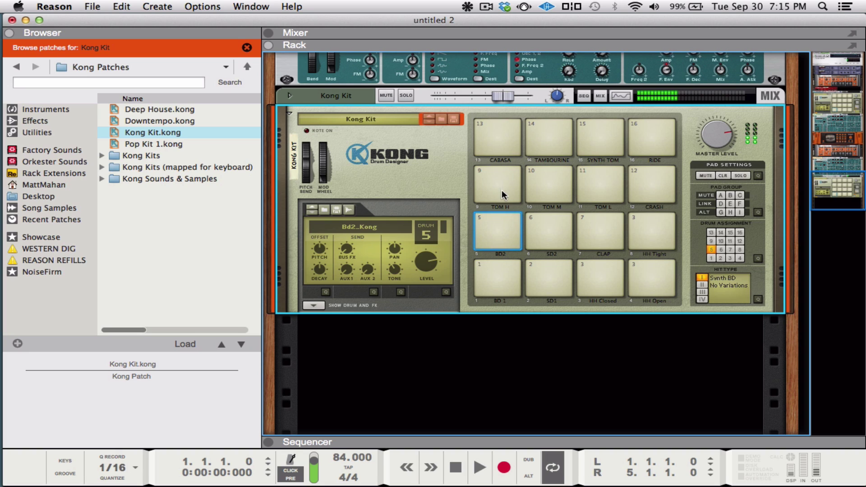
{"action": "left_click", "coordinate": [501, 191]}
{"action": "left_click", "coordinate": [497, 276]}
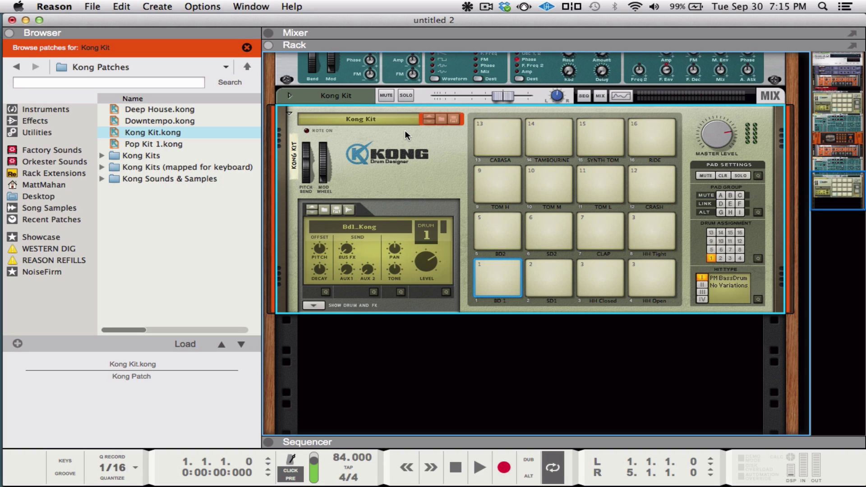
- Open the Tool Window, look over its quantize and groove settings, and close it again
{"action": "left_click", "coordinate": [235, 5]}
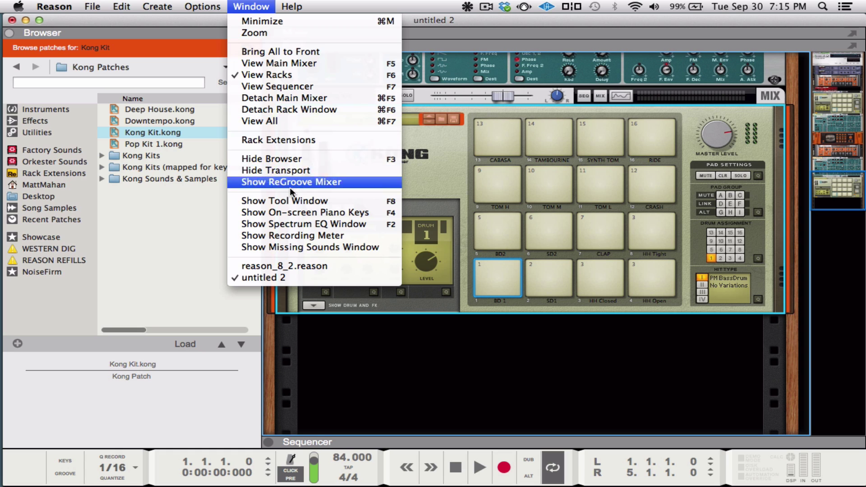
{"action": "left_click", "coordinate": [291, 201]}
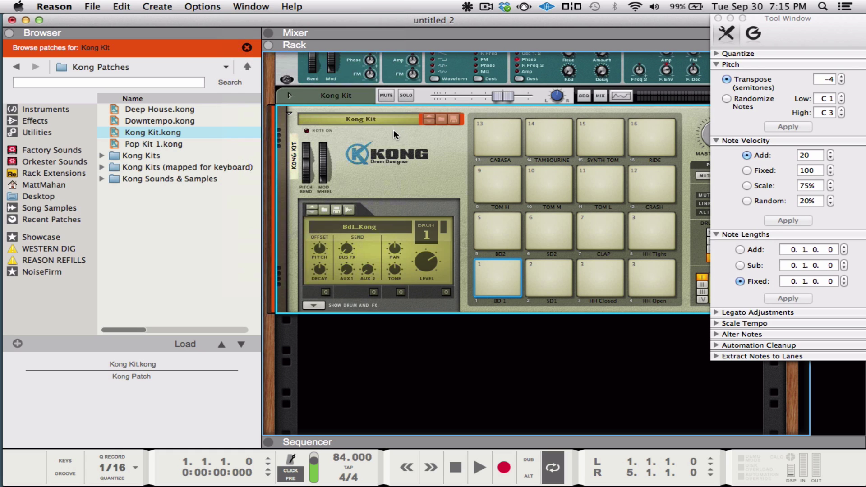
{"action": "left_click", "coordinate": [735, 54]}
{"action": "left_click", "coordinate": [750, 31]}
{"action": "left_click", "coordinate": [731, 36]}
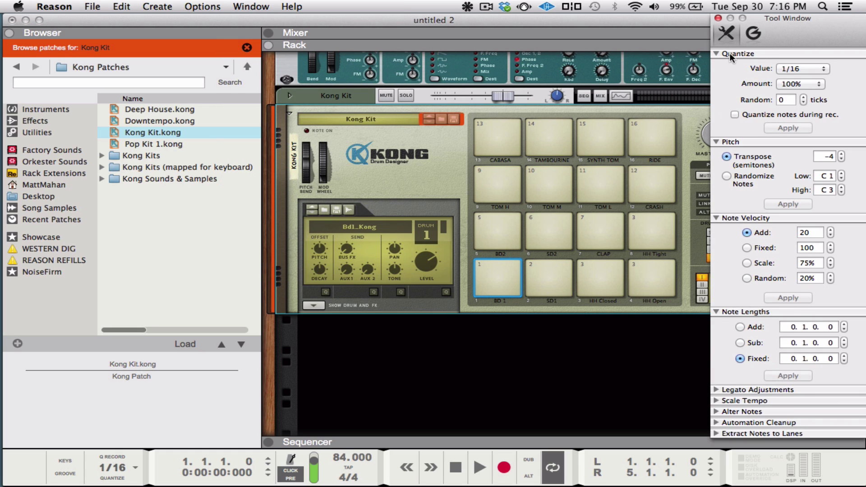
{"action": "left_click", "coordinate": [733, 55]}
{"action": "left_click", "coordinate": [719, 18]}
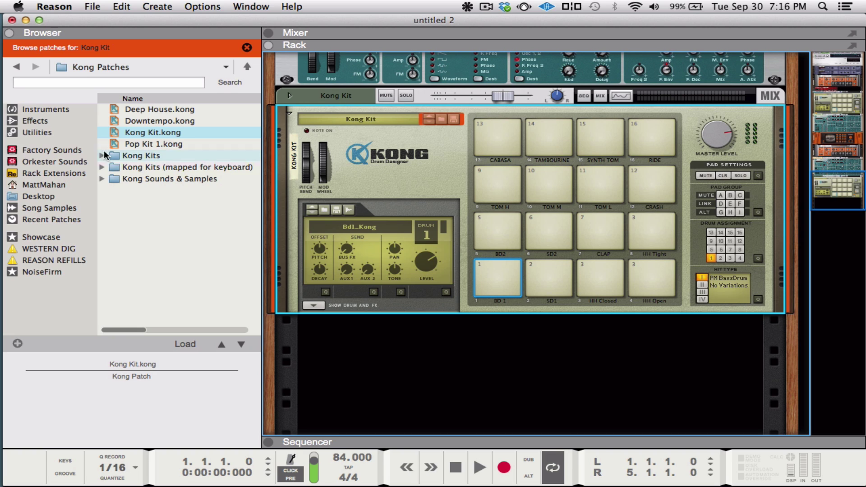
- Show the home folder in the browser and reset the Kong Kit device to its initial patch
{"action": "left_click", "coordinate": [52, 186]}
{"action": "left_click", "coordinate": [414, 155]}
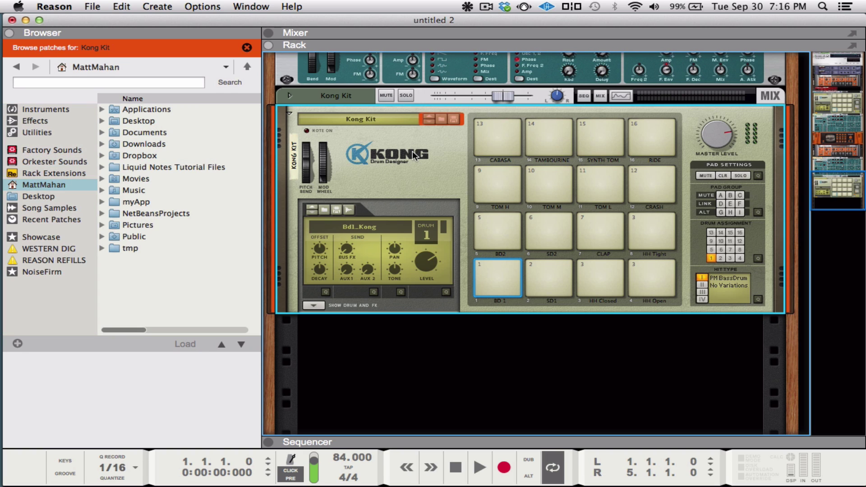
{"action": "right_click", "coordinate": [399, 159]}
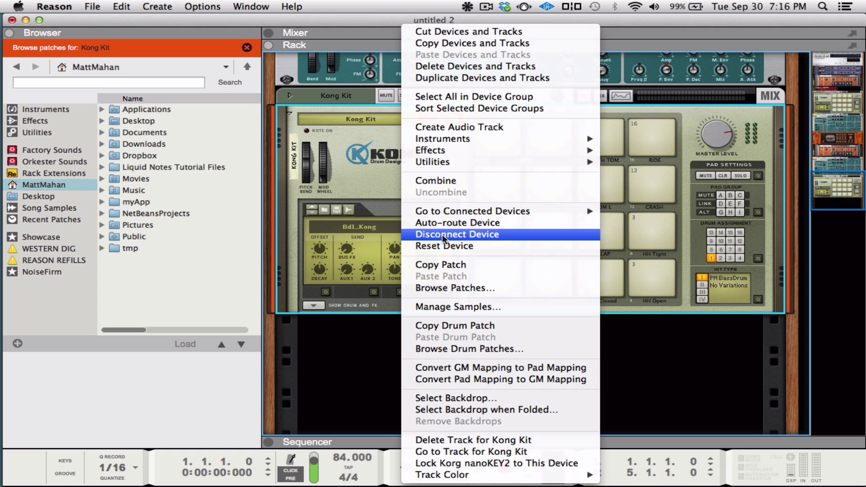
{"action": "left_click", "coordinate": [460, 247]}
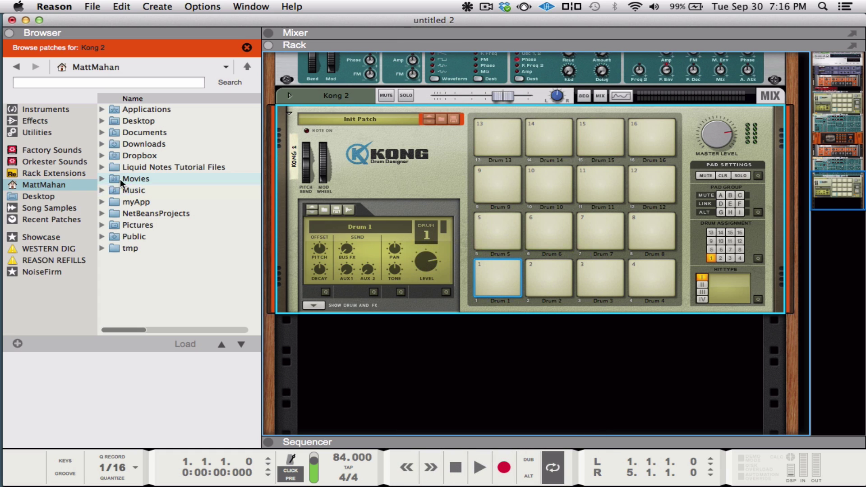
- Open the Distorted Kicks folder in Documents > Drums_B > SHD-AttackoftheTape and end patch browsing for Kong 2 to list its audio files
{"action": "double_click", "coordinate": [170, 131]}
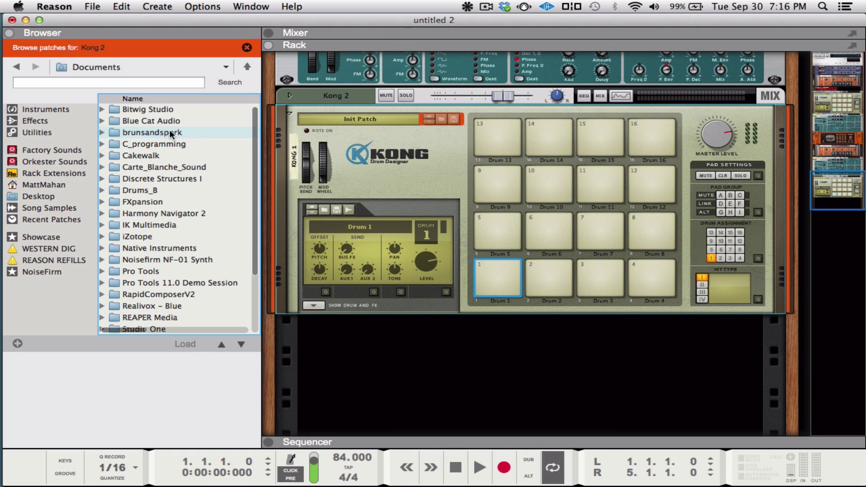
{"action": "double_click", "coordinate": [146, 190]}
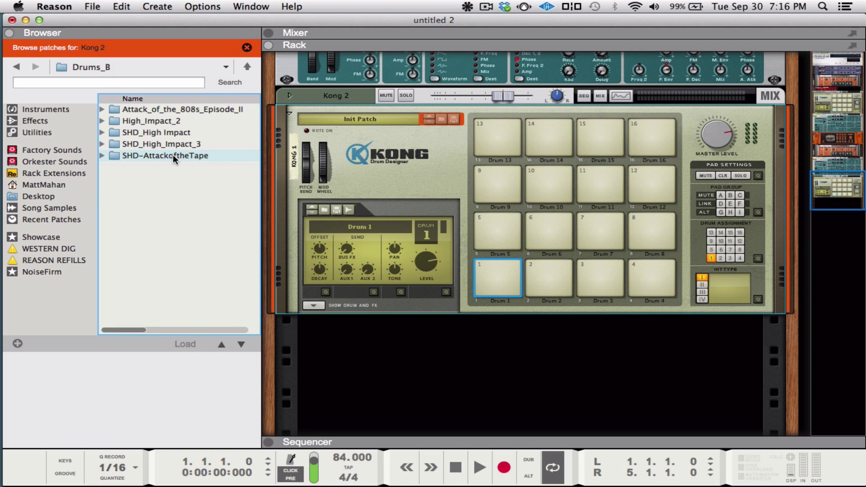
{"action": "double_click", "coordinate": [172, 154]}
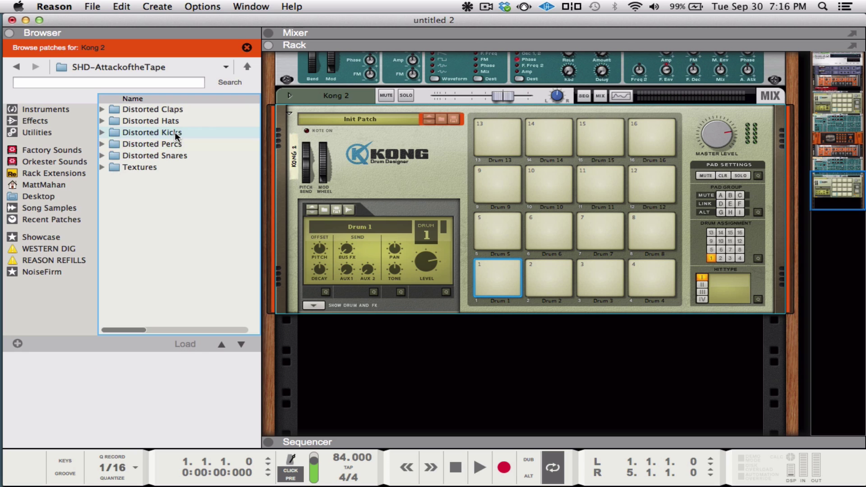
{"action": "double_click", "coordinate": [175, 133]}
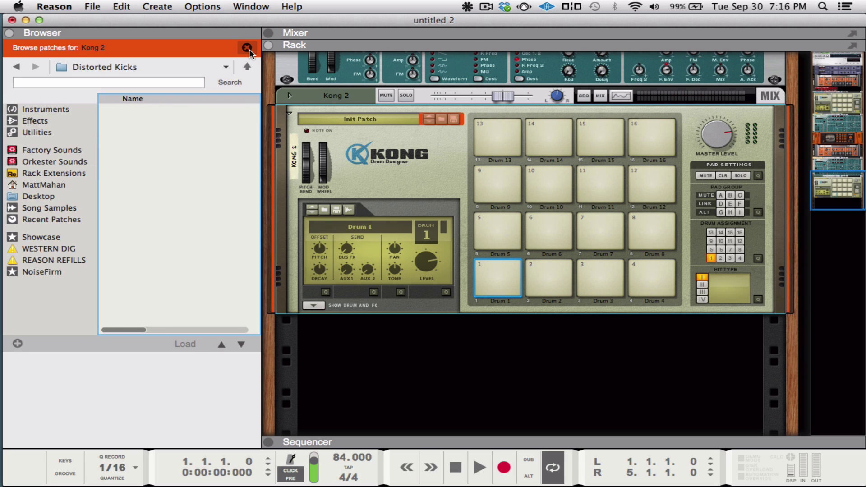
{"action": "left_click", "coordinate": [248, 50]}
- Audition several AoT-BD kick samples from the Distorted Kicks folder, including AoT-BD-10 and AoT-BD-12
{"action": "scroll", "coordinate": [165, 156], "scroll_direction": "down", "scroll_amount": 4}
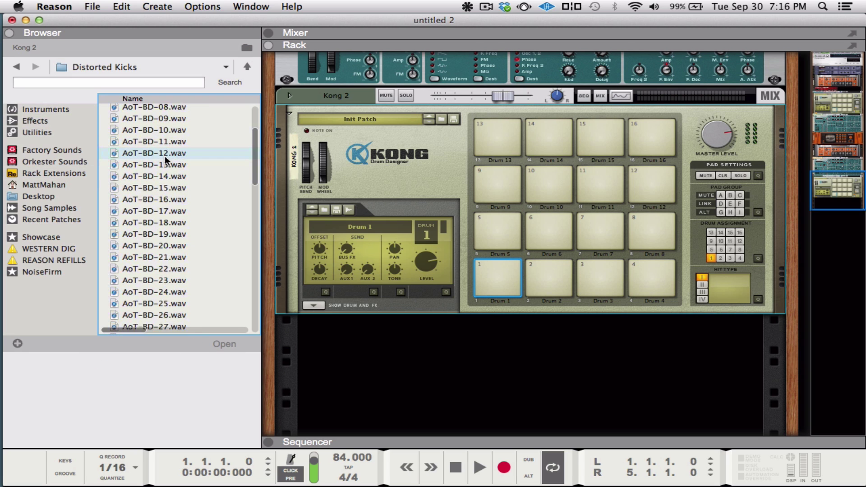
{"action": "left_click", "coordinate": [164, 132]}
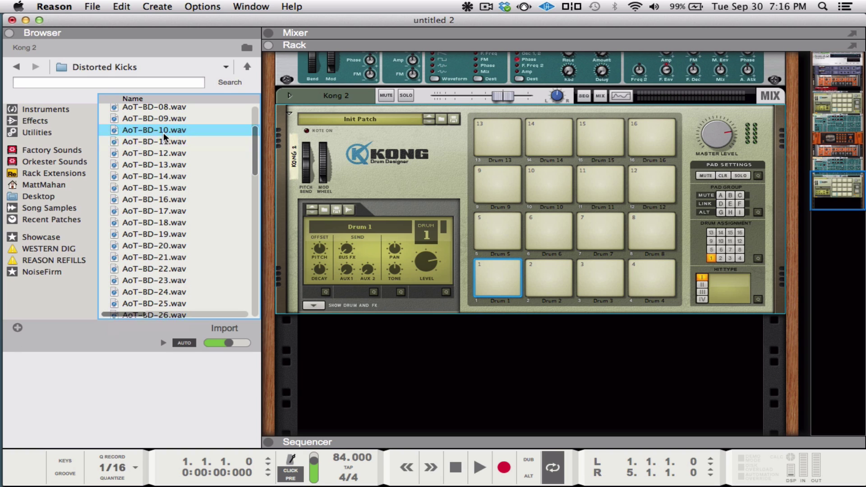
{"action": "left_click", "coordinate": [168, 163]}
{"action": "left_click", "coordinate": [171, 149]}
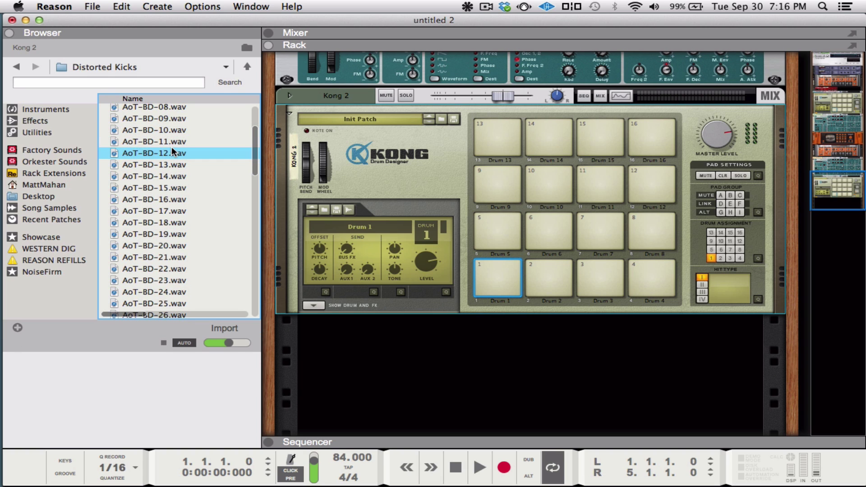
{"action": "left_click", "coordinate": [168, 234]}
- Go back up to Drums_B and open the Kicks folder inside SHD_High_Impact_3
{"action": "left_click", "coordinate": [248, 66]}
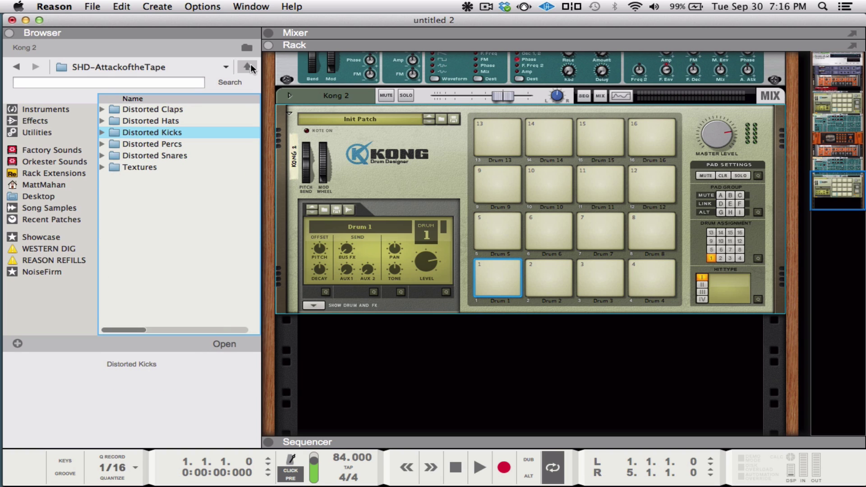
{"action": "left_click", "coordinate": [248, 66]}
{"action": "double_click", "coordinate": [184, 142]}
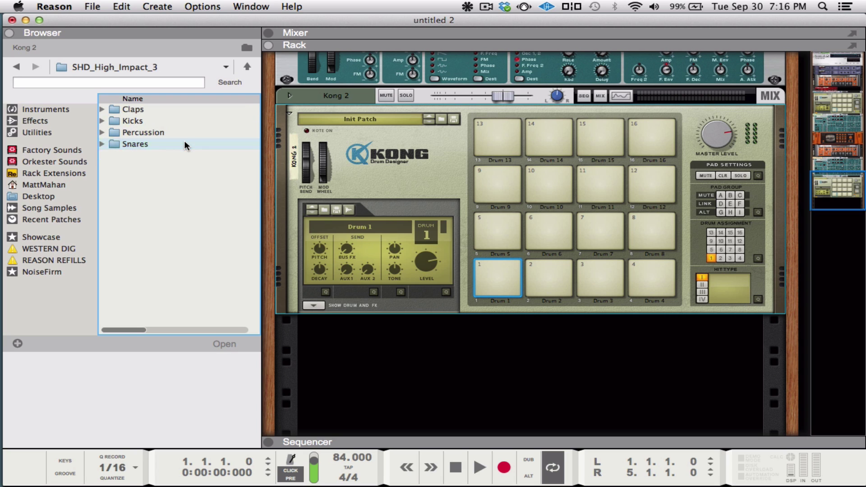
{"action": "double_click", "coordinate": [144, 121]}
- Audition kicks among HIM3-Kick-03 to HIM3-Kick-09 and load HIM3-Kick-09.wav onto Kong pad 1
{"action": "left_click", "coordinate": [171, 181]}
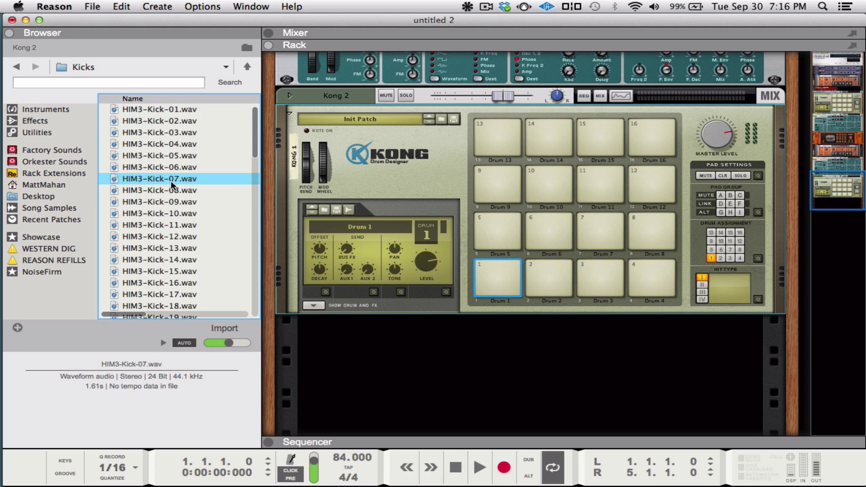
{"action": "left_click", "coordinate": [181, 141]}
{"action": "left_click", "coordinate": [181, 133]}
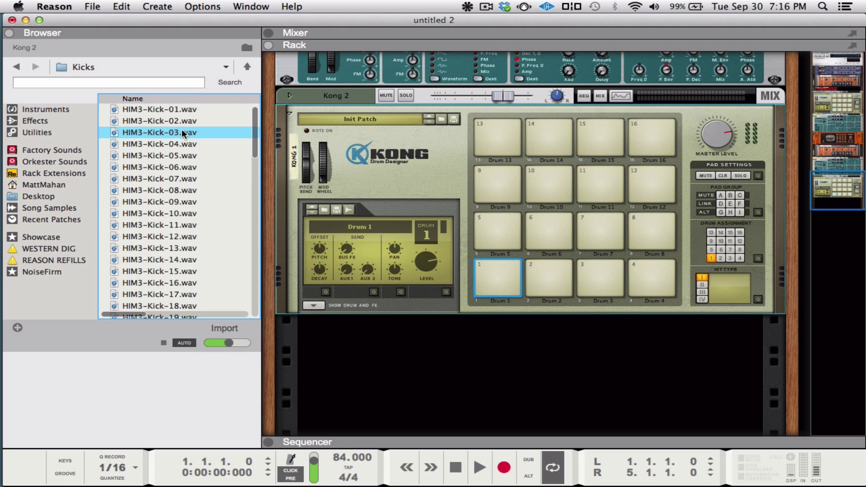
{"action": "left_click", "coordinate": [174, 153]}
{"action": "left_click", "coordinate": [176, 168]}
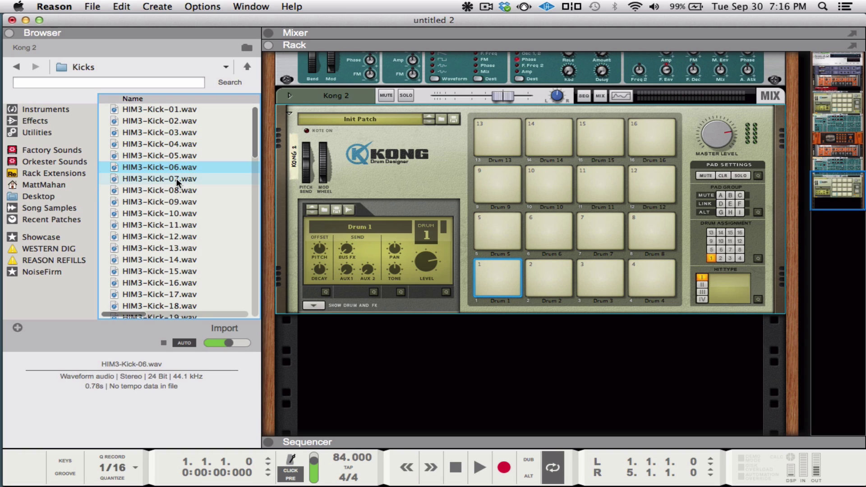
{"action": "left_click", "coordinate": [176, 180]}
{"action": "left_click", "coordinate": [177, 203]}
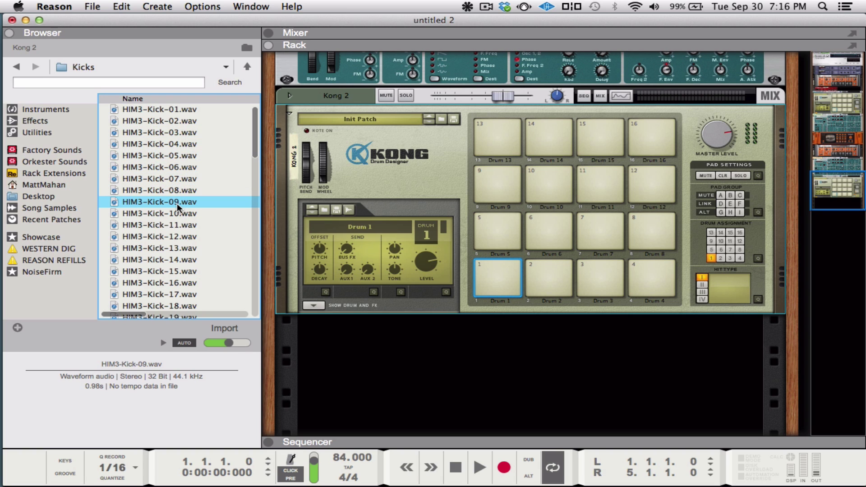
{"action": "left_click_drag", "start_coordinate": [176, 205], "coordinate": [497, 278]}
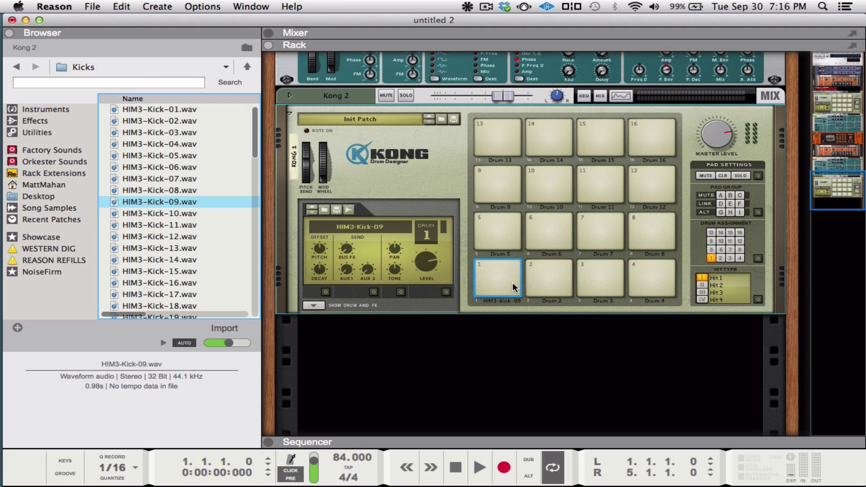
- Audition the kicks from HIM3-Kick-12 onward and load HIM3-Kick-21.wav onto Kong pad 2
{"action": "left_click", "coordinate": [173, 236]}
{"action": "left_click", "coordinate": [176, 247]}
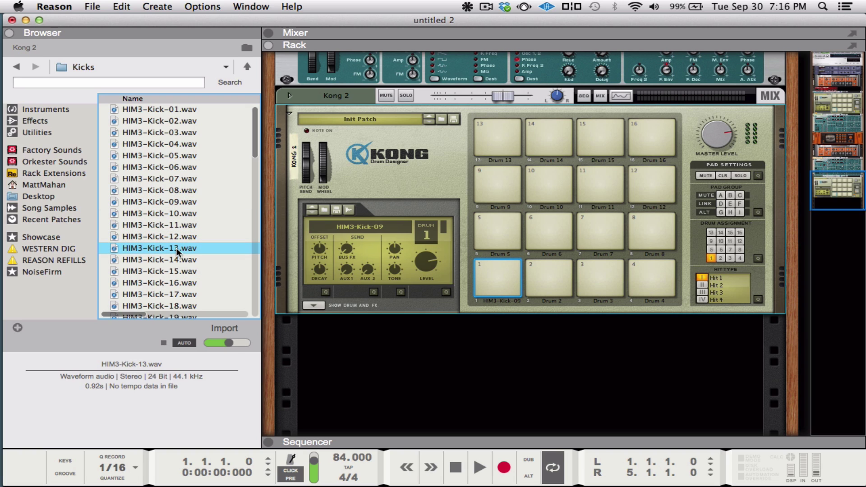
{"action": "left_click", "coordinate": [176, 255]}
{"action": "scroll", "coordinate": [176, 255], "scroll_direction": "down", "scroll_amount": 1}
{"action": "scroll", "coordinate": [176, 255], "scroll_direction": "down", "scroll_amount": 1}
{"action": "key", "text": "Down"}
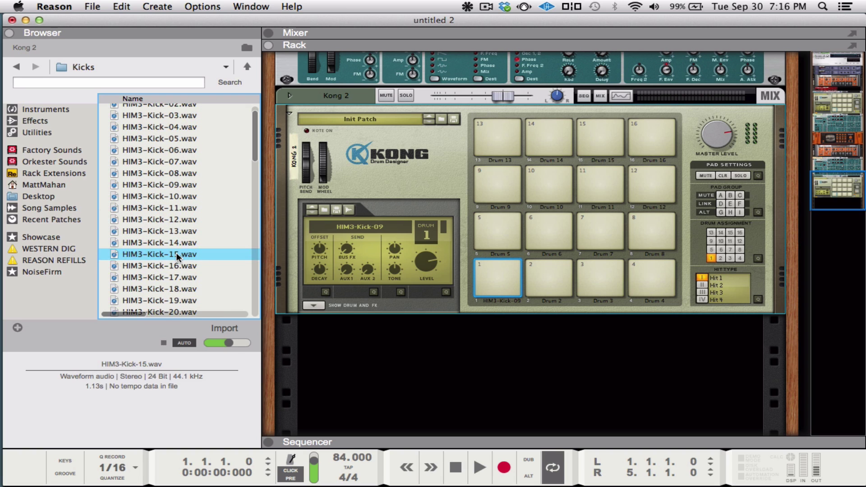
{"action": "key", "text": "Down"}
{"action": "scroll", "coordinate": [177, 261], "scroll_direction": "down", "scroll_amount": 2}
{"action": "left_click", "coordinate": [176, 241]}
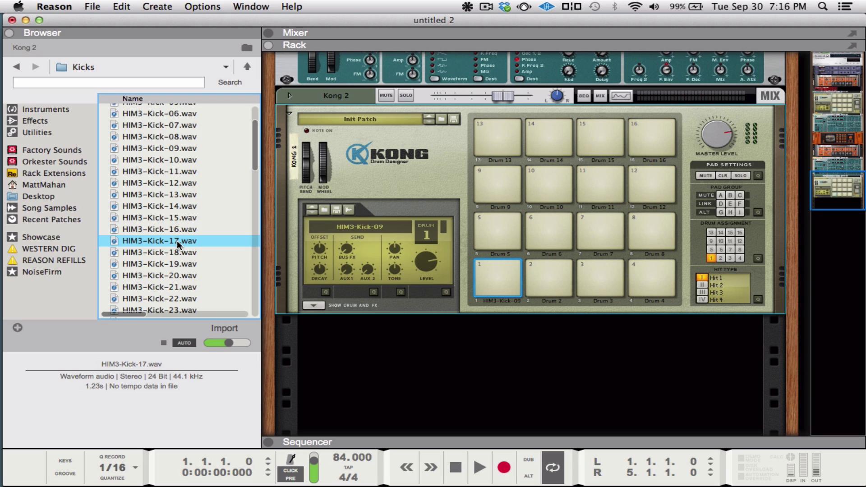
{"action": "left_click", "coordinate": [175, 252]}
{"action": "left_click", "coordinate": [180, 265]}
{"action": "scroll", "coordinate": [180, 265], "scroll_direction": "down", "scroll_amount": 3}
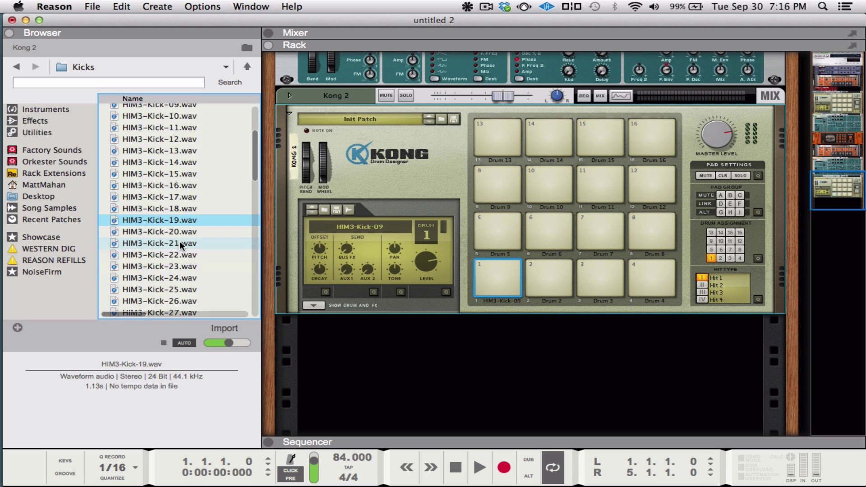
{"action": "left_click", "coordinate": [179, 240]}
{"action": "left_click_drag", "start_coordinate": [179, 240], "coordinate": [544, 270]}
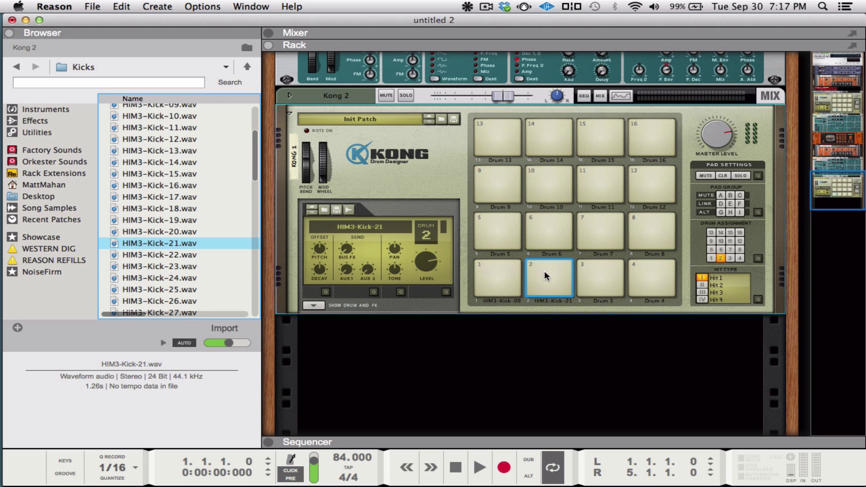
- Audition HIM3-Kick-24.wav and load it onto Kong pad 3
{"action": "left_click", "coordinate": [187, 273]}
{"action": "scroll", "coordinate": [187, 270], "scroll_direction": "down", "scroll_amount": 2}
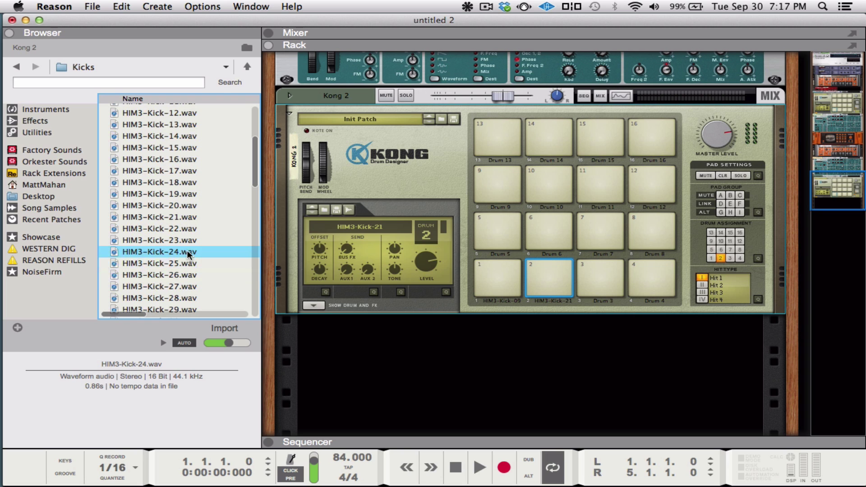
{"action": "left_click_drag", "start_coordinate": [187, 254], "coordinate": [611, 277]}
- Audition kicks further down the folder, then load HIM3-Kick-39.wav onto Kong pad 4 and HIM3-Kick-38.wav onto pad 5
{"action": "scroll", "coordinate": [211, 251], "scroll_direction": "down", "scroll_amount": 5}
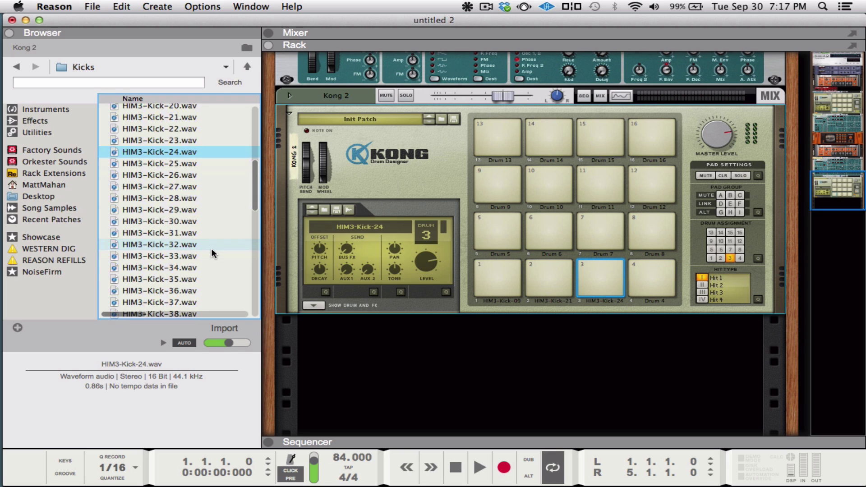
{"action": "left_click", "coordinate": [212, 246]}
{"action": "scroll", "coordinate": [200, 259], "scroll_direction": "down", "scroll_amount": 3}
{"action": "left_click", "coordinate": [199, 255]}
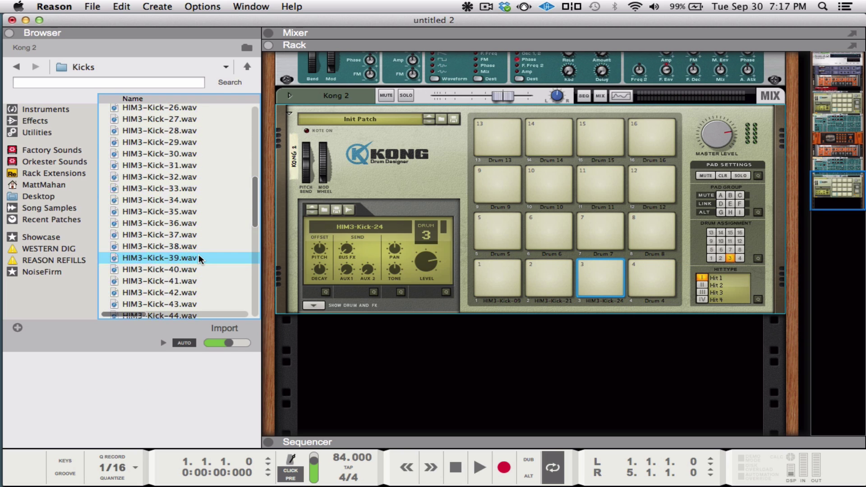
{"action": "left_click", "coordinate": [191, 248]}
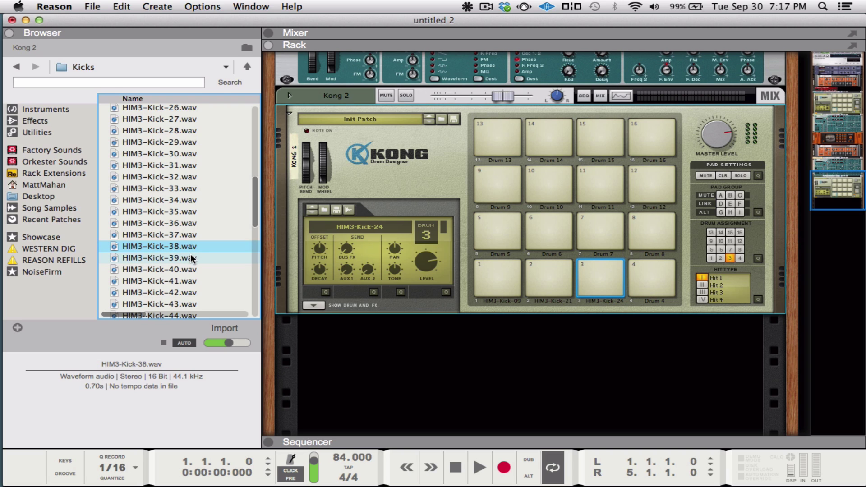
{"action": "left_click", "coordinate": [190, 253]}
{"action": "left_click_drag", "start_coordinate": [192, 253], "coordinate": [650, 280]}
{"action": "left_click", "coordinate": [191, 246]}
{"action": "left_click_drag", "start_coordinate": [191, 247], "coordinate": [497, 234]}
- Open the Snares folder of SHD_High_Impact_3, audition the first snares and load HIM3-Snare-09.wav onto Kong pad 6
{"action": "left_click", "coordinate": [247, 67]}
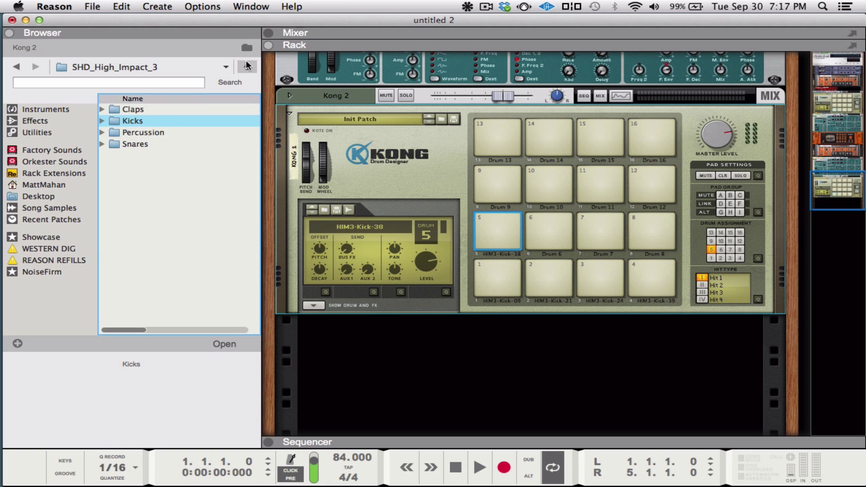
{"action": "double_click", "coordinate": [128, 144]}
{"action": "left_click", "coordinate": [180, 145]}
{"action": "left_click", "coordinate": [180, 151]}
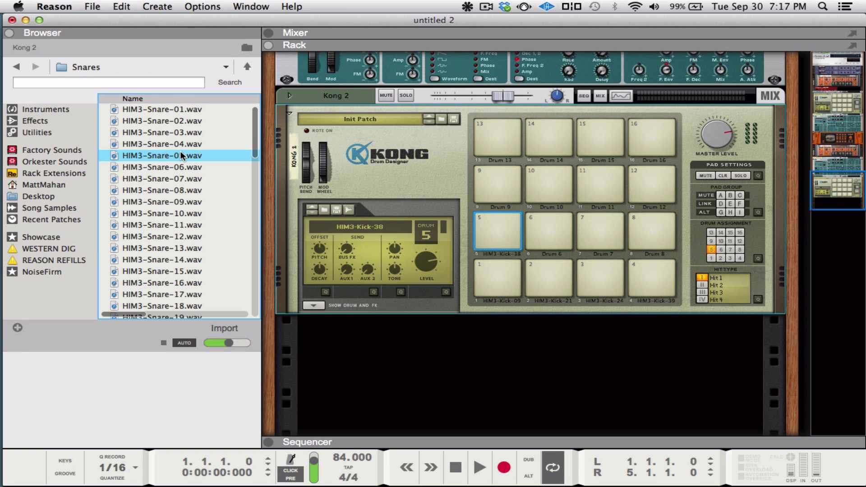
{"action": "left_click", "coordinate": [178, 166]}
{"action": "left_click", "coordinate": [178, 175]}
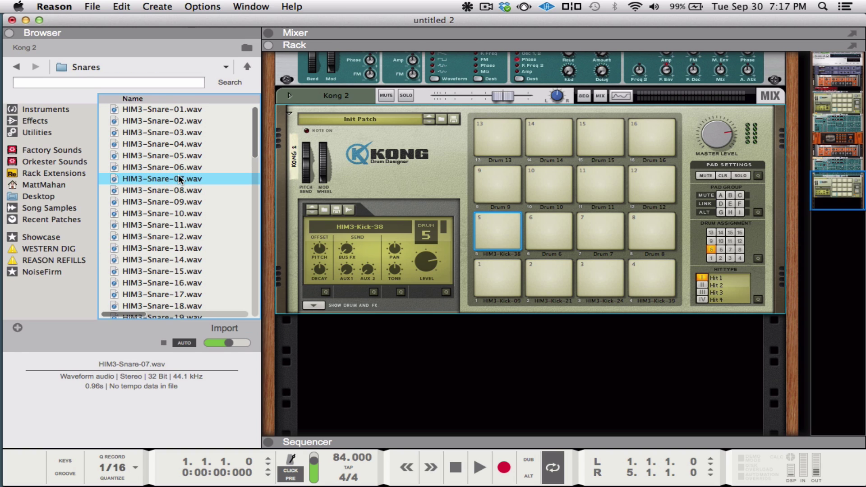
{"action": "left_click", "coordinate": [179, 191]}
{"action": "left_click", "coordinate": [181, 209]}
{"action": "left_click", "coordinate": [182, 203]}
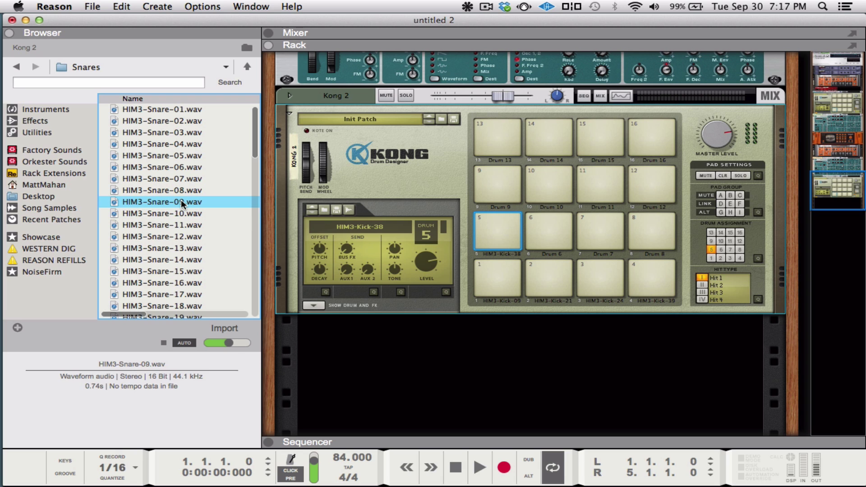
{"action": "left_click_drag", "start_coordinate": [181, 199], "coordinate": [551, 232]}
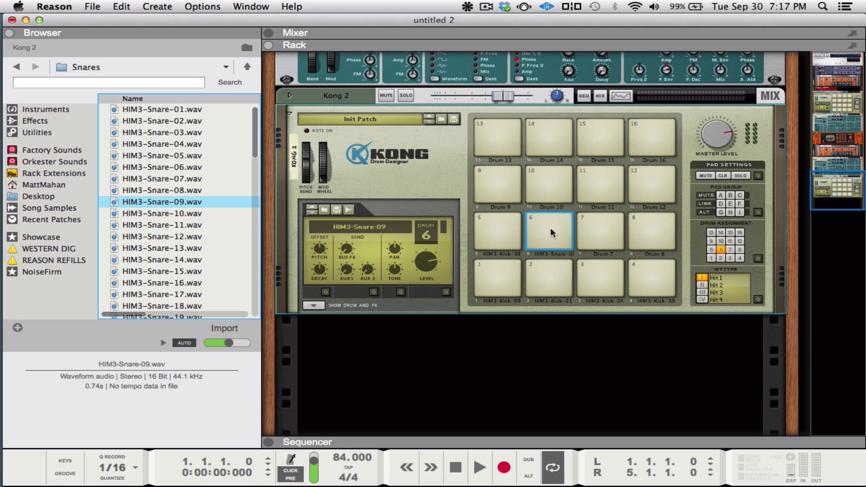
- Audition the snares further down the folder, from around HIM3-Snare-16.wav through HIM3-Snare-44.wav
{"action": "left_click", "coordinate": [194, 248]}
{"action": "scroll", "coordinate": [194, 248], "scroll_direction": "down", "scroll_amount": 1}
{"action": "left_click", "coordinate": [193, 248]}
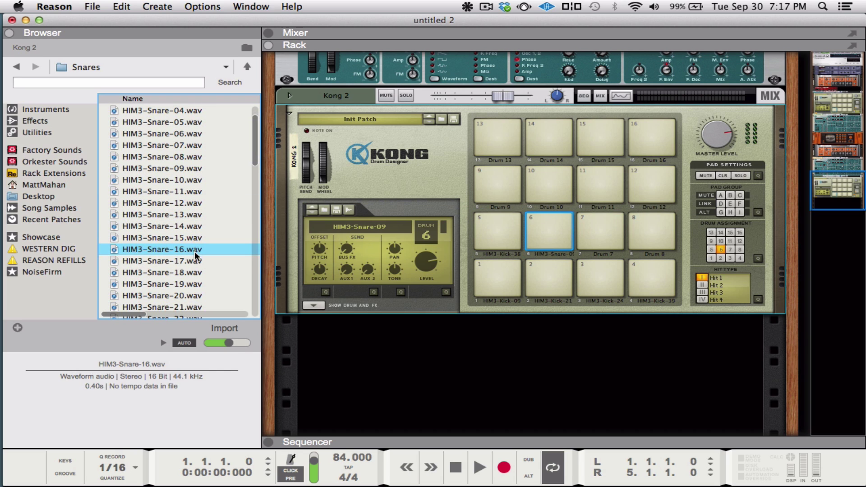
{"action": "left_click", "coordinate": [194, 256]}
{"action": "scroll", "coordinate": [193, 256], "scroll_direction": "down", "scroll_amount": 1}
{"action": "left_click", "coordinate": [194, 256]}
{"action": "left_click", "coordinate": [194, 263]}
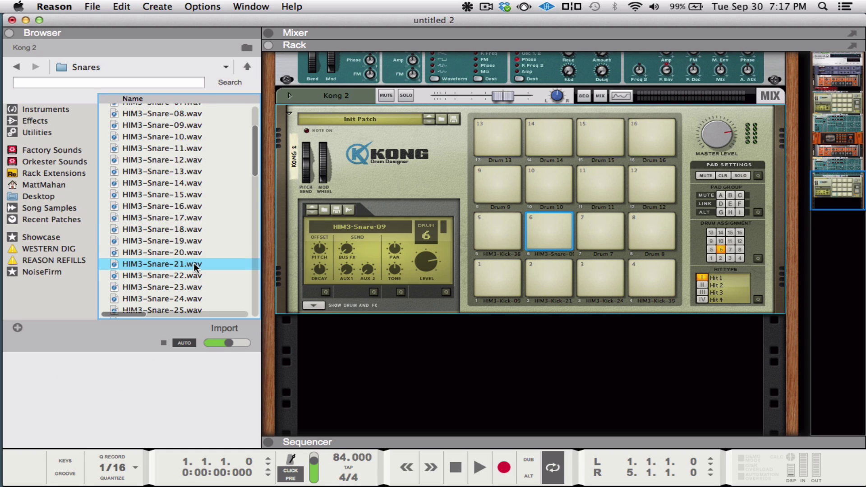
{"action": "scroll", "coordinate": [193, 264], "scroll_direction": "down", "scroll_amount": 1}
{"action": "scroll", "coordinate": [194, 264], "scroll_direction": "down", "scroll_amount": 1}
{"action": "left_click", "coordinate": [193, 263]}
{"action": "left_click", "coordinate": [194, 252]}
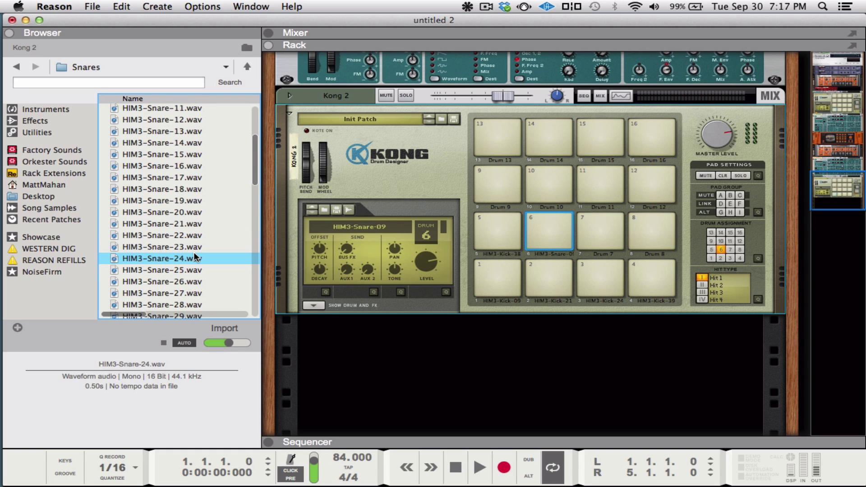
{"action": "scroll", "coordinate": [193, 251], "scroll_direction": "down", "scroll_amount": 2}
{"action": "left_click", "coordinate": [193, 251]}
{"action": "left_click", "coordinate": [179, 241]}
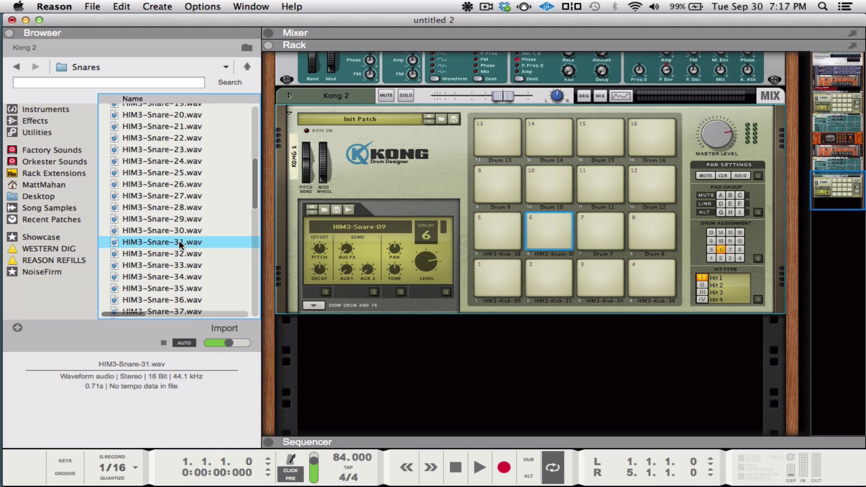
{"action": "left_click", "coordinate": [180, 265]}
{"action": "scroll", "coordinate": [180, 265], "scroll_direction": "down", "scroll_amount": 2}
{"action": "left_click", "coordinate": [180, 265]}
{"action": "left_click", "coordinate": [180, 255]}
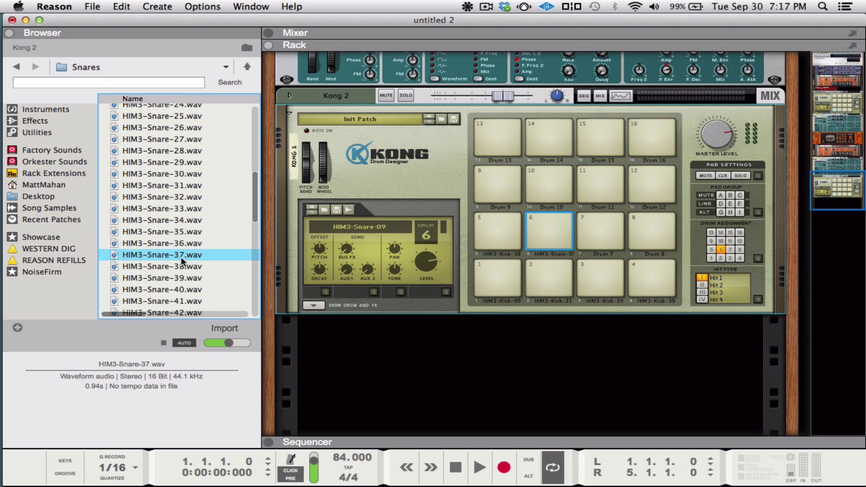
{"action": "left_click", "coordinate": [180, 244]}
{"action": "scroll", "coordinate": [181, 245], "scroll_direction": "down", "scroll_amount": 1}
{"action": "left_click", "coordinate": [180, 245]}
{"action": "scroll", "coordinate": [181, 245], "scroll_direction": "down", "scroll_amount": 2}
{"action": "left_click", "coordinate": [180, 244]}
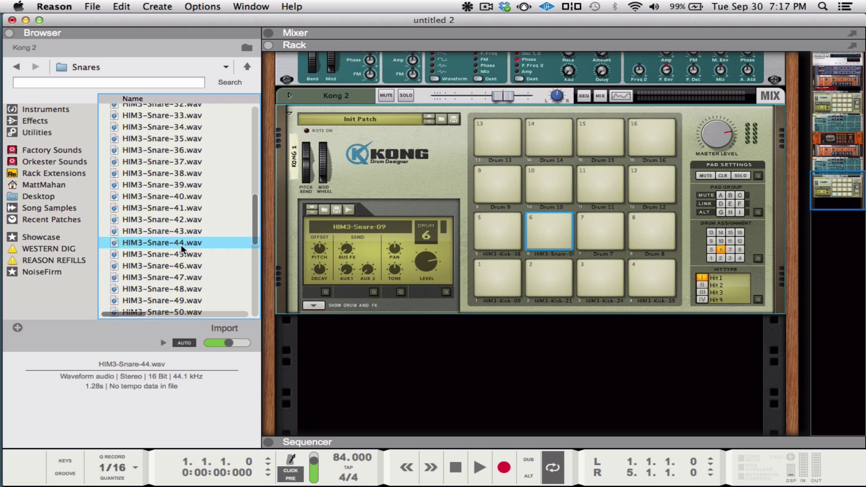
- Audition the snares from HIM3-Snare-47.wav onward and load HIM3-Snare-62.wav onto Kong pad 7
{"action": "left_click", "coordinate": [181, 232]}
{"action": "left_click", "coordinate": [191, 278]}
{"action": "scroll", "coordinate": [191, 279], "scroll_direction": "down", "scroll_amount": 2}
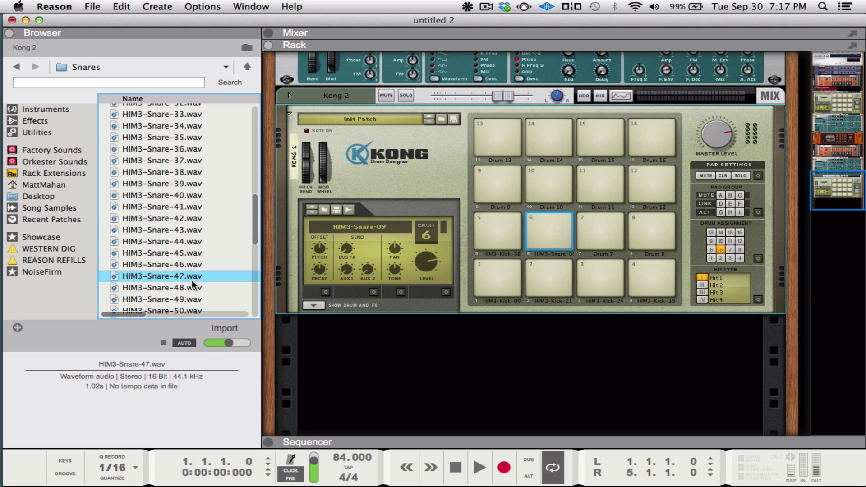
{"action": "left_click", "coordinate": [187, 267]}
{"action": "left_click", "coordinate": [185, 255]}
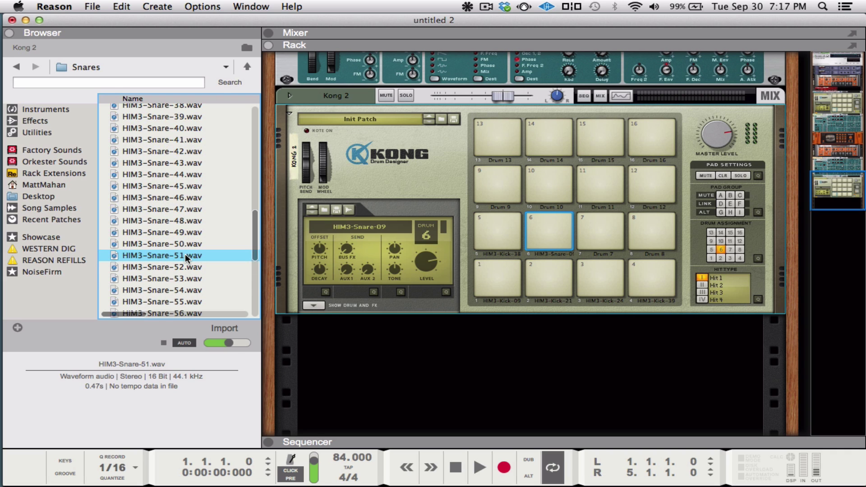
{"action": "scroll", "coordinate": [185, 256], "scroll_direction": "down", "scroll_amount": 3}
{"action": "left_click", "coordinate": [185, 260]}
{"action": "left_click_drag", "start_coordinate": [183, 256], "coordinate": [600, 232]}
- Audition the last snares in the folder and load HIM3-Snare-71.wav onto Kong pad 8
{"action": "left_click", "coordinate": [176, 237]}
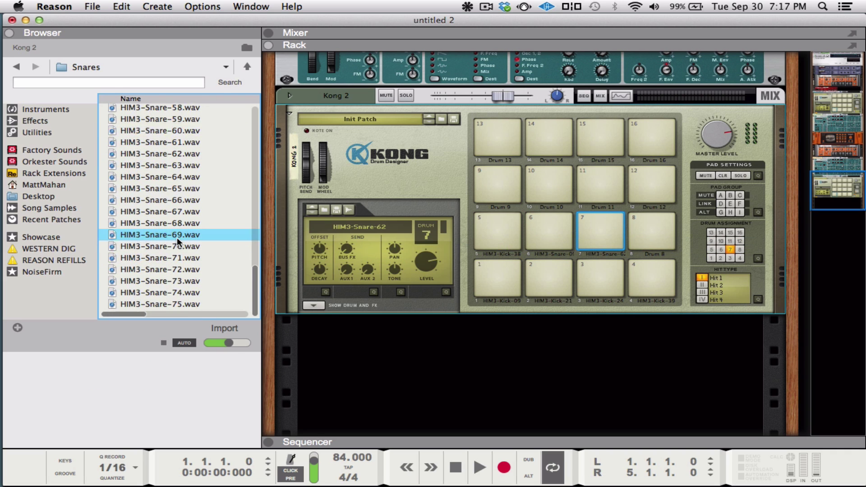
{"action": "scroll", "coordinate": [177, 238], "scroll_direction": "down", "scroll_amount": 3}
{"action": "left_click", "coordinate": [176, 237]}
{"action": "left_click", "coordinate": [181, 254]}
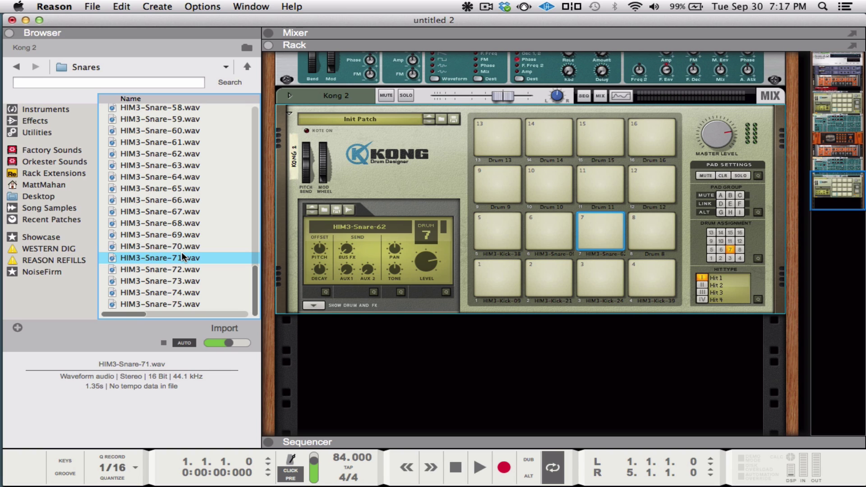
{"action": "left_click_drag", "start_coordinate": [182, 256], "coordinate": [652, 234]}
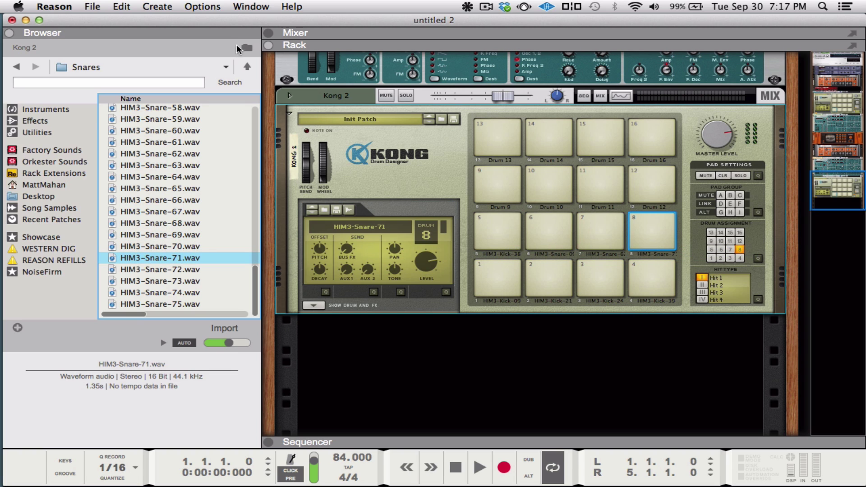
- Open the Hats folder of Attack_of_the_808s_Episode_II and load Keys Hat-01.wav onto Kong pad 9
{"action": "left_click", "coordinate": [248, 66]}
{"action": "left_click", "coordinate": [247, 66]}
{"action": "double_click", "coordinate": [188, 112]}
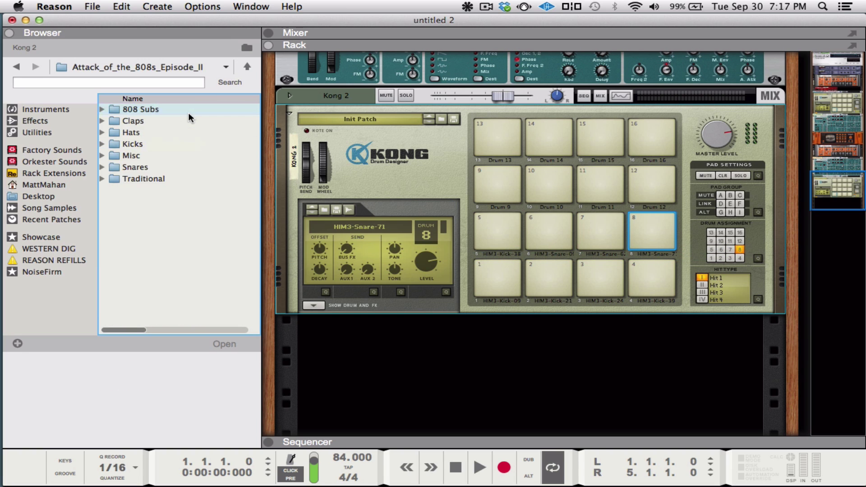
{"action": "double_click", "coordinate": [140, 133]}
{"action": "left_click", "coordinate": [140, 133]}
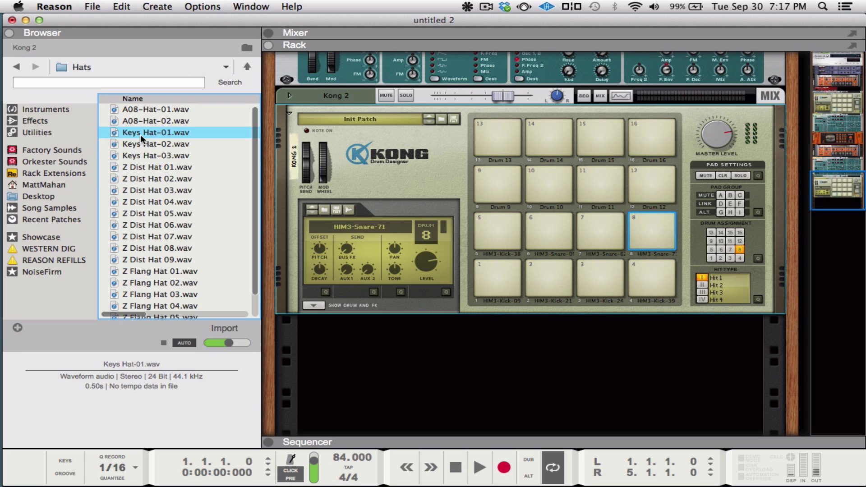
{"action": "left_click_drag", "start_coordinate": [139, 134], "coordinate": [497, 188]}
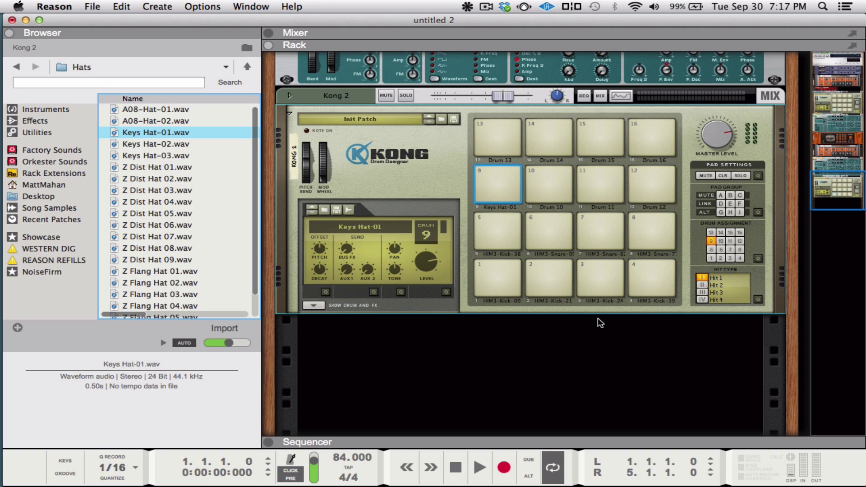
- Audition A08-Hat-02.wav in the Hats folder
{"action": "left_click", "coordinate": [433, 345]}
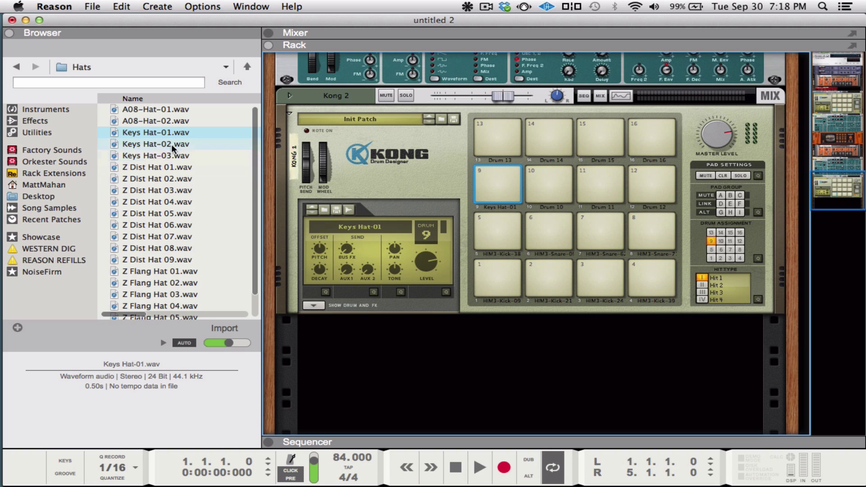
{"action": "left_click", "coordinate": [255, 116]}
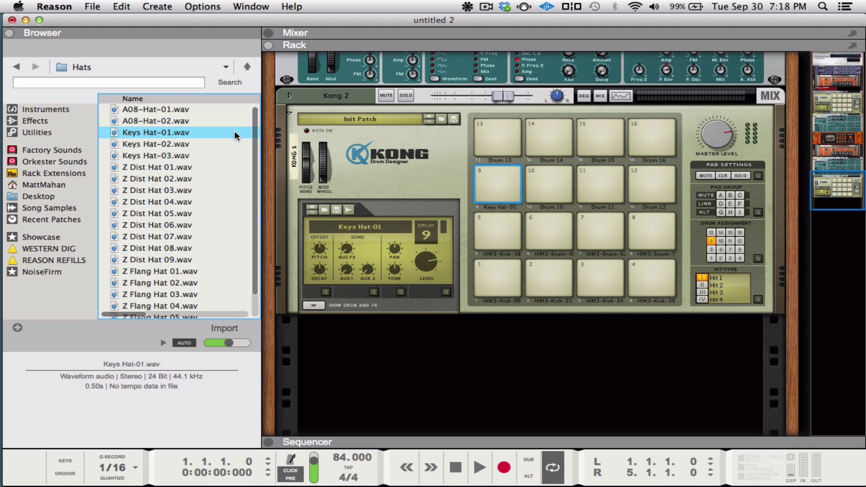
{"action": "left_click", "coordinate": [207, 120]}
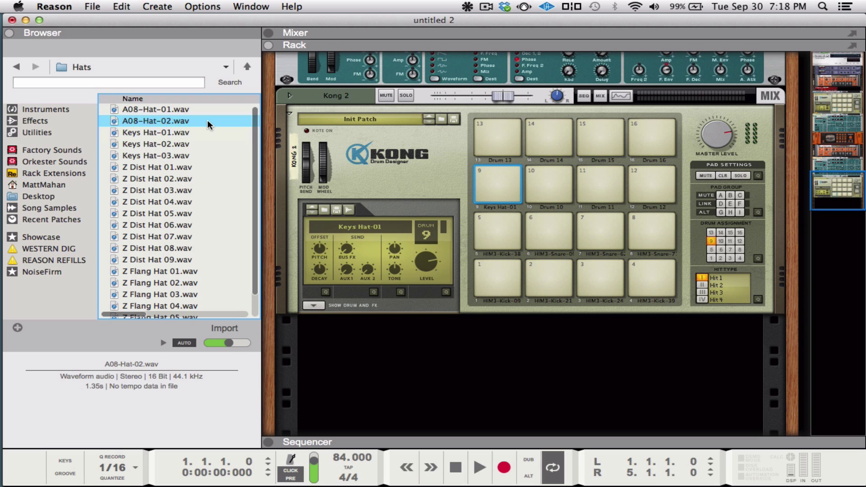
{"action": "left_click", "coordinate": [93, 6]}
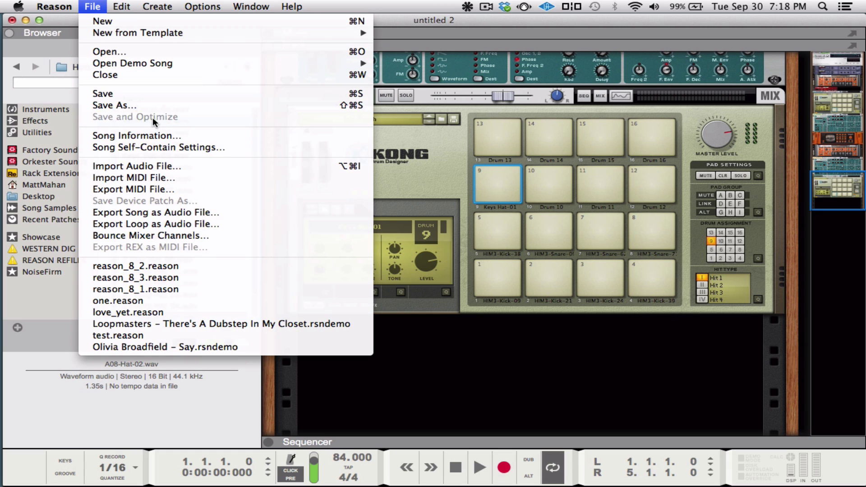
{"action": "left_click", "coordinate": [443, 363]}
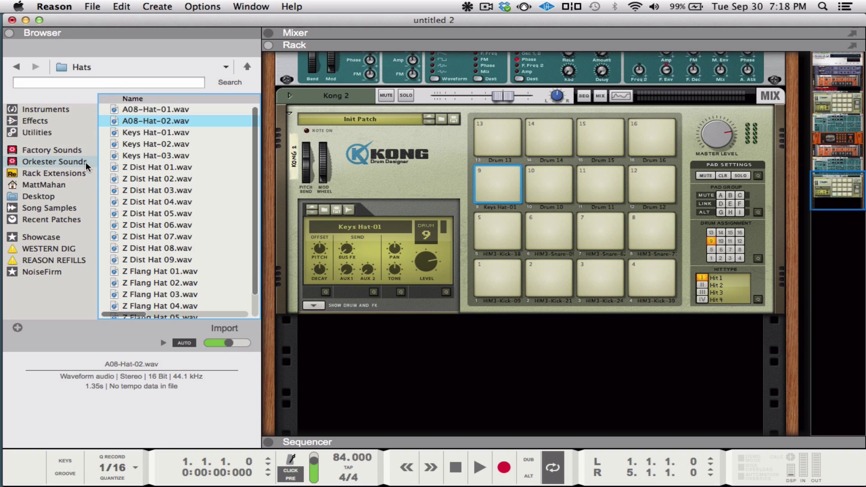
{"action": "left_click", "coordinate": [413, 345]}
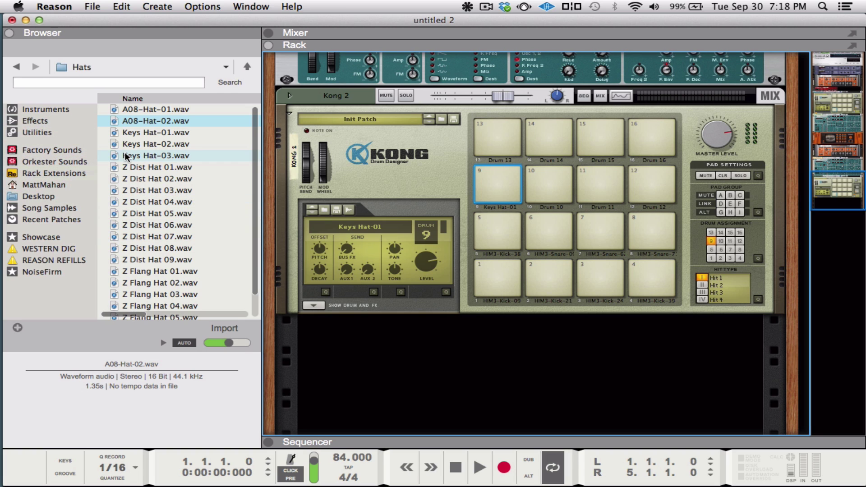
{"action": "scroll", "coordinate": [126, 157], "scroll_direction": "down", "scroll_amount": 2}
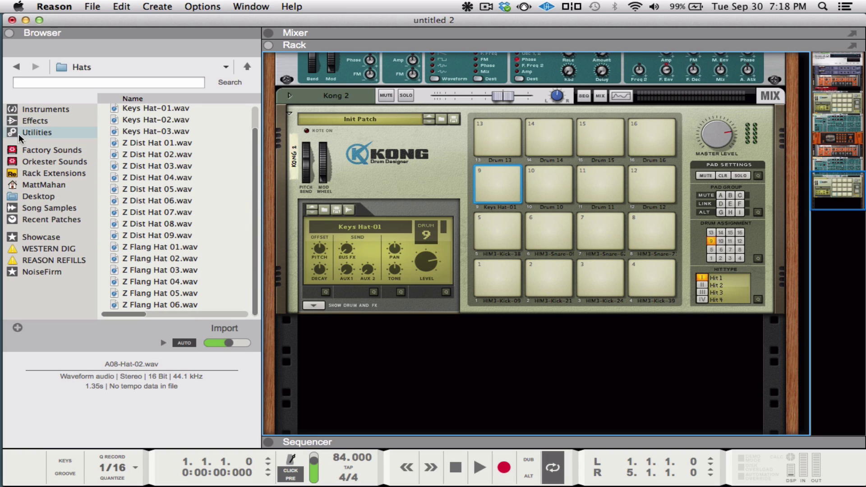
- Add a Redrum Drum Computer from the instrument devices to the rack below Kong 2
{"action": "left_click", "coordinate": [51, 112]}
{"action": "left_click_drag", "start_coordinate": [200, 186], "coordinate": [417, 404]}
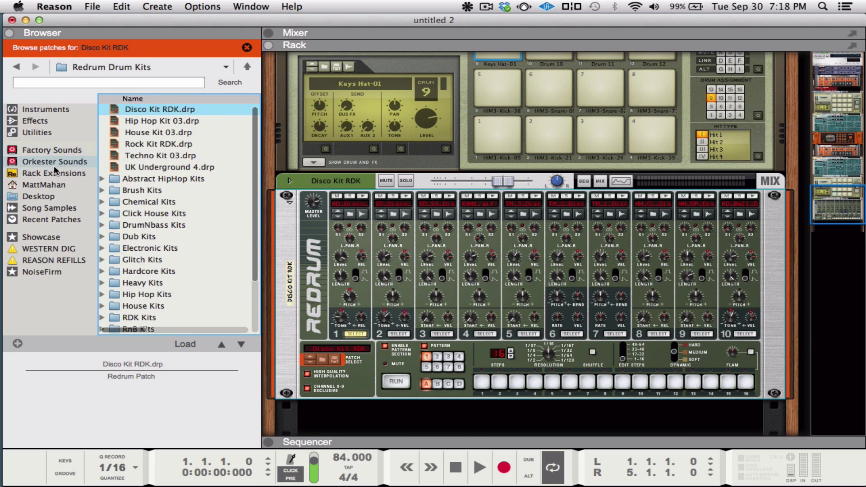
- Browse to the Snare Drums folder of SHD_High Impact in Documents/Drums_B and leave patch browsing for the Redrum
{"action": "left_click", "coordinate": [55, 187]}
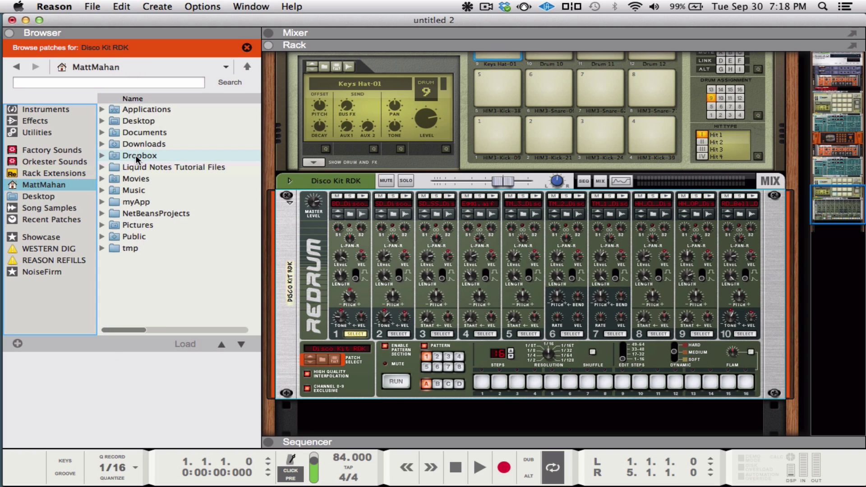
{"action": "double_click", "coordinate": [149, 133]}
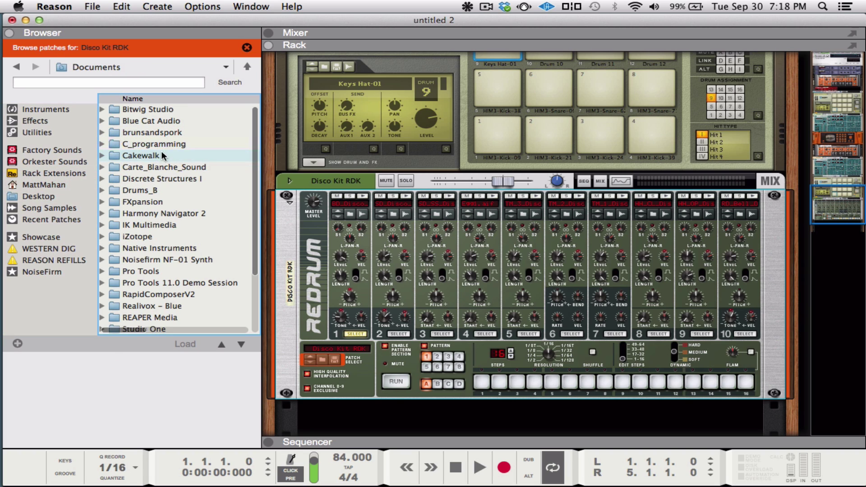
{"action": "left_click", "coordinate": [149, 202]}
{"action": "double_click", "coordinate": [151, 192]}
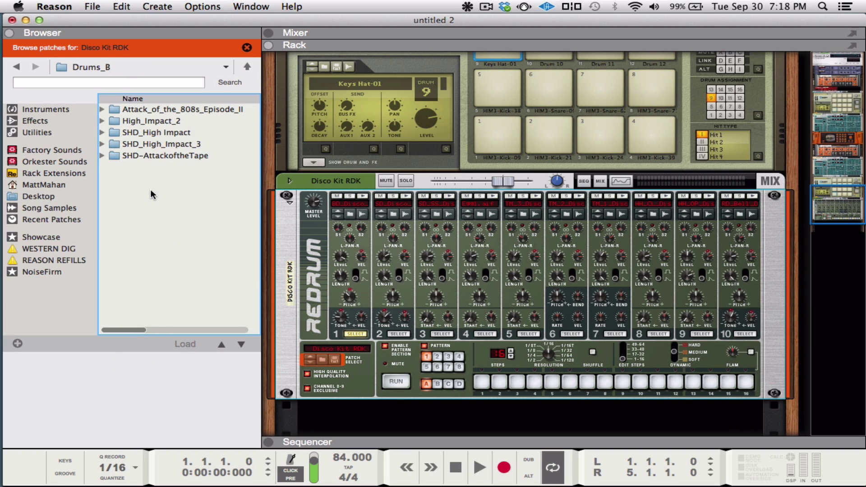
{"action": "double_click", "coordinate": [174, 139]}
{"action": "double_click", "coordinate": [166, 138]}
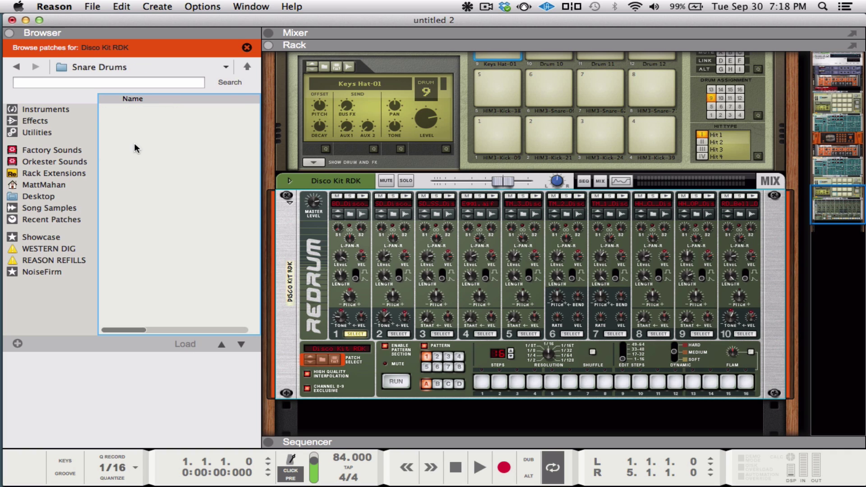
{"action": "left_click", "coordinate": [246, 48]}
- Load ImpactSD06.wav onto Redrum channel 1, ImpactSD10.wav onto channel 2 and ImpactSD14.wav onto channel 3
{"action": "left_click_drag", "start_coordinate": [175, 167], "coordinate": [350, 225]}
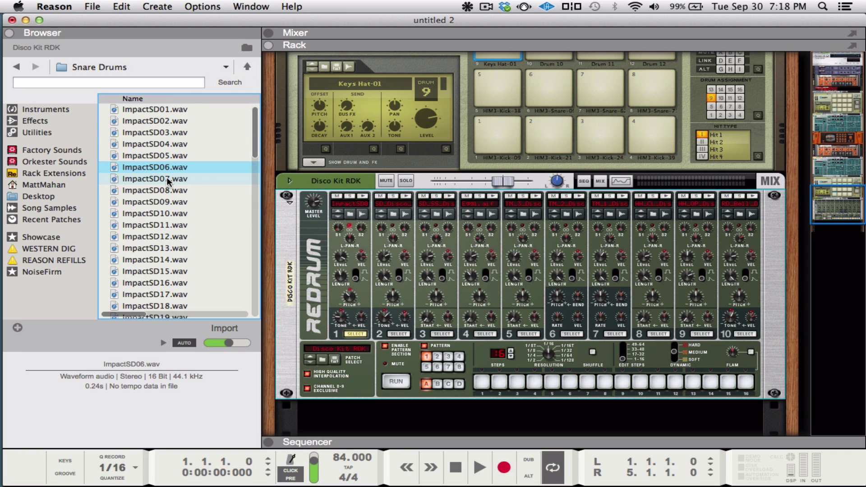
{"action": "left_click_drag", "start_coordinate": [159, 216], "coordinate": [392, 257]}
{"action": "left_click_drag", "start_coordinate": [158, 259], "coordinate": [444, 266]}
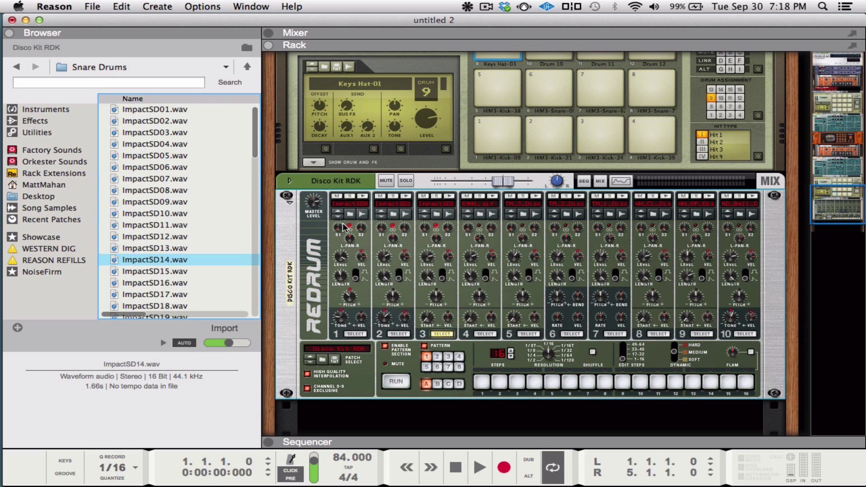
{"action": "scroll", "coordinate": [354, 240], "scroll_direction": "down", "scroll_amount": 3}
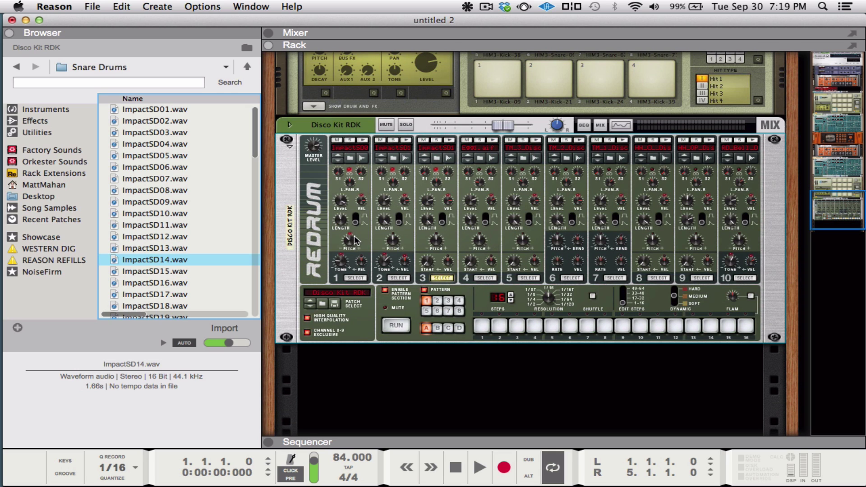
{"action": "scroll", "coordinate": [380, 222], "scroll_direction": "up", "scroll_amount": 10}
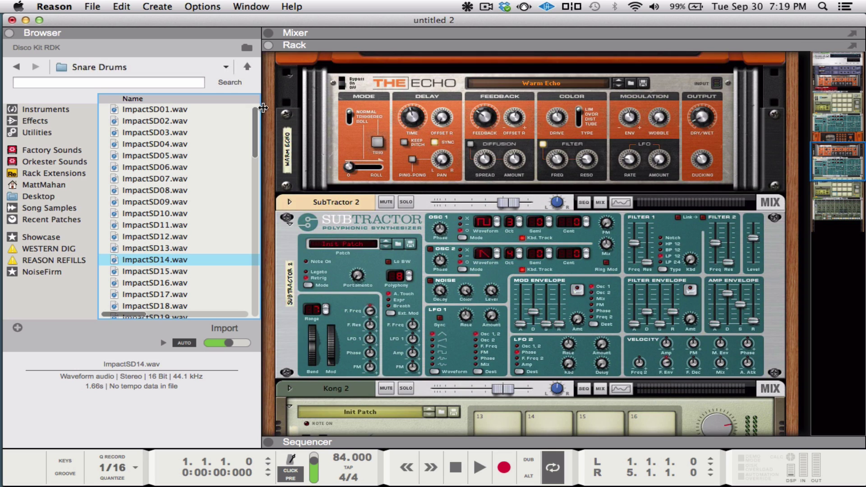
{"action": "scroll", "coordinate": [195, 137], "scroll_direction": "down", "scroll_amount": 5}
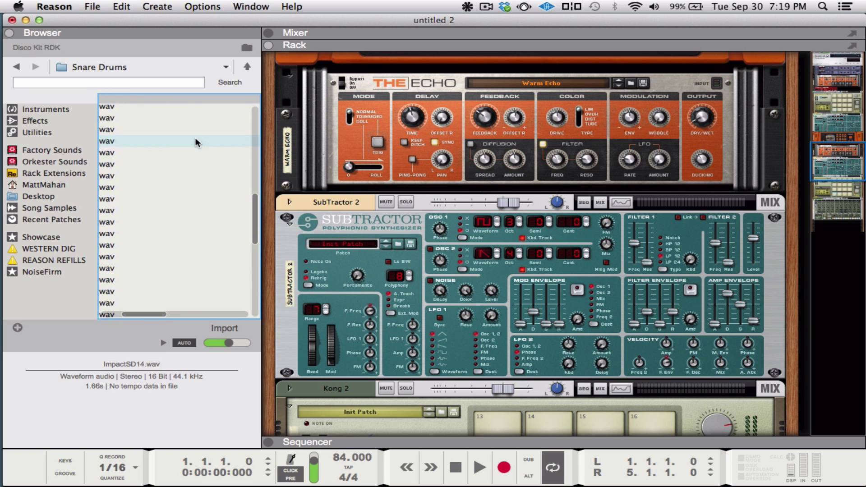
{"action": "scroll", "coordinate": [198, 155], "scroll_direction": "up", "scroll_amount": 5}
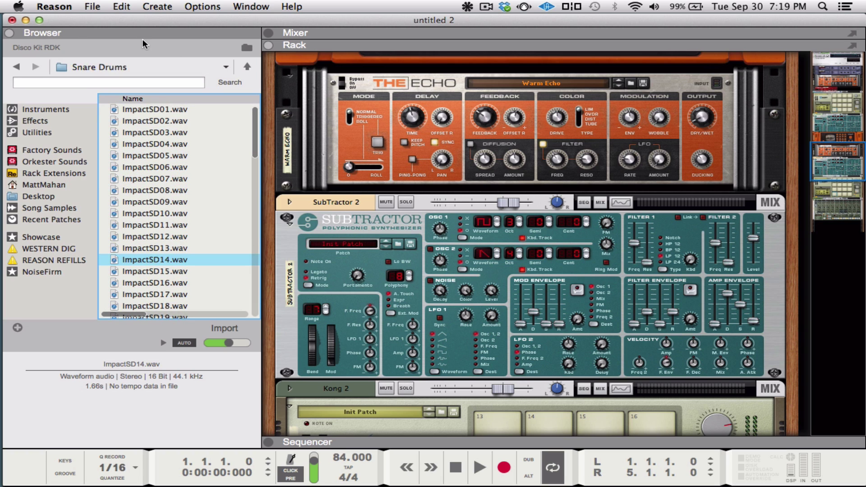
- Leave the Snare Drums folder and look over the browser's Effects and Instruments devices
{"action": "left_click", "coordinate": [247, 67]}
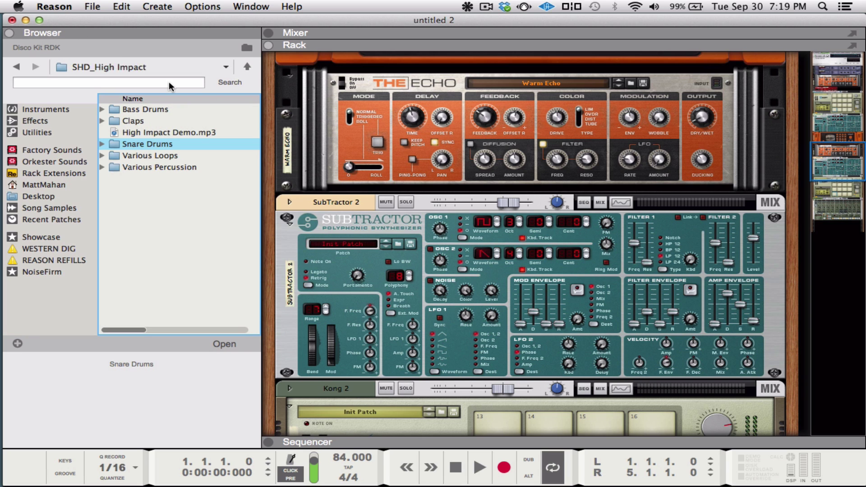
{"action": "left_click", "coordinate": [40, 116]}
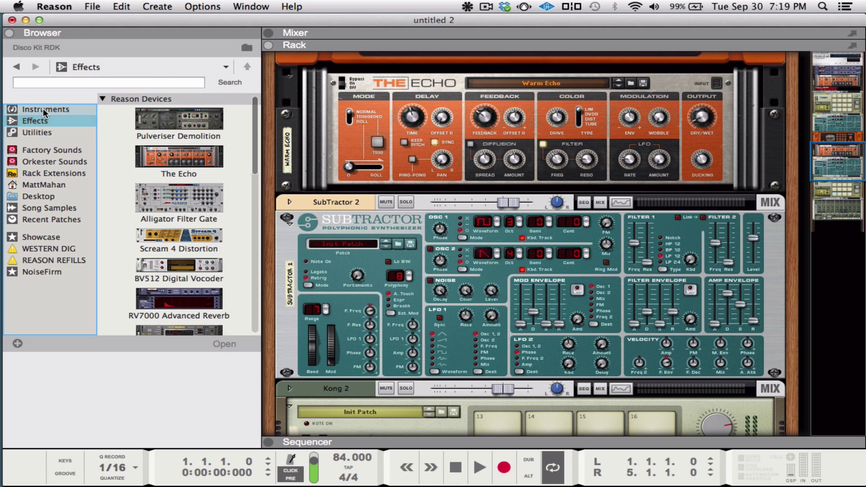
{"action": "left_click", "coordinate": [43, 111]}
{"action": "scroll", "coordinate": [385, 227], "scroll_direction": "down", "scroll_amount": 10}
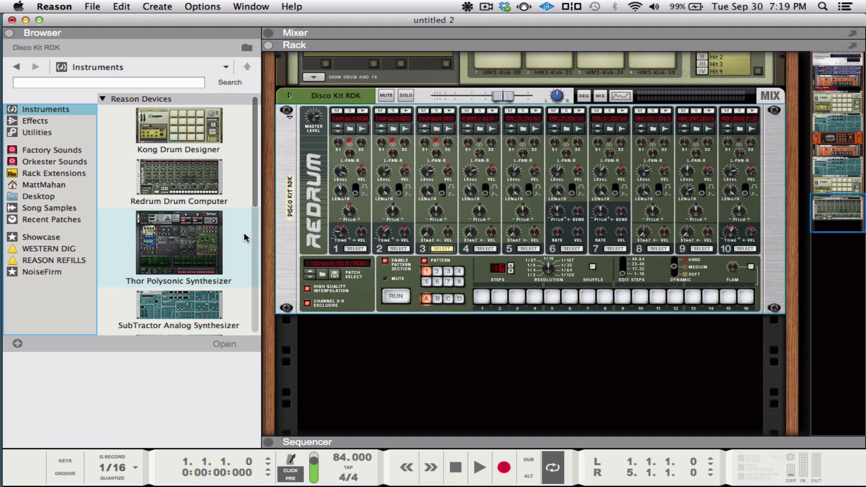
- Add a Malström Graintable Synthesizer from the instrument devices to the rack below the Redrum
{"action": "scroll", "coordinate": [244, 238], "scroll_direction": "down", "scroll_amount": 5}
{"action": "scroll", "coordinate": [233, 221], "scroll_direction": "down", "scroll_amount": 2}
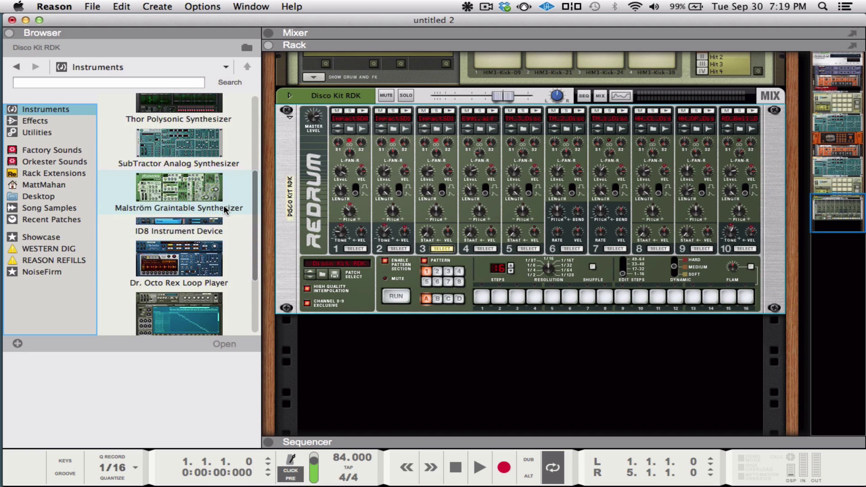
{"action": "left_click_drag", "start_coordinate": [197, 194], "coordinate": [406, 340]}
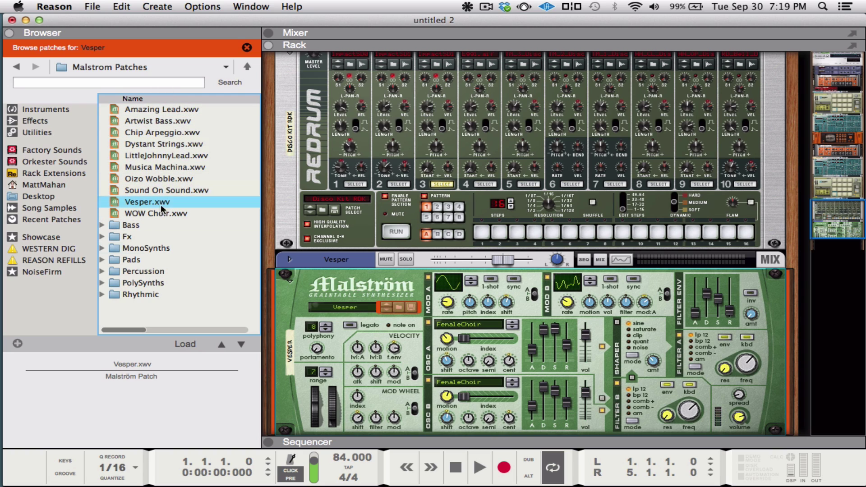
- Look through the patches in the Bass folder of Malstrom Patches, and return to the parent folder
{"action": "double_click", "coordinate": [142, 226]}
{"action": "scroll", "coordinate": [158, 163], "scroll_direction": "down", "scroll_amount": 7}
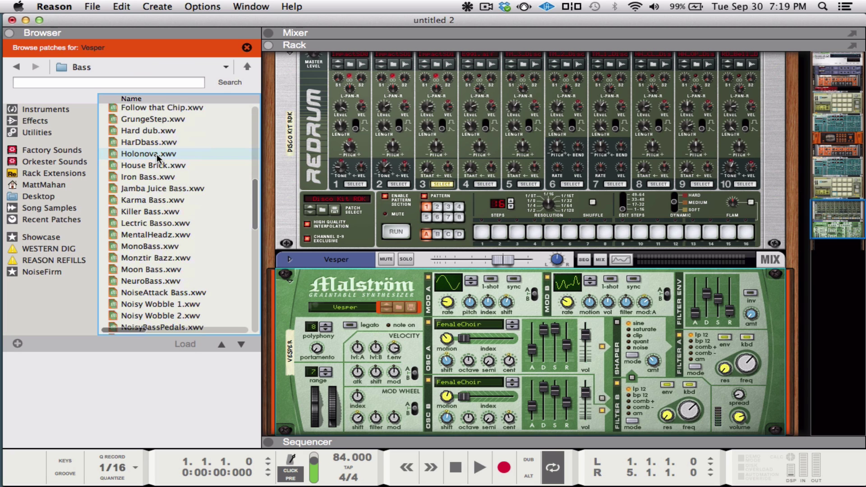
{"action": "scroll", "coordinate": [157, 158], "scroll_direction": "up", "scroll_amount": 1}
{"action": "scroll", "coordinate": [158, 157], "scroll_direction": "down", "scroll_amount": 8}
{"action": "scroll", "coordinate": [158, 157], "scroll_direction": "up", "scroll_amount": 15}
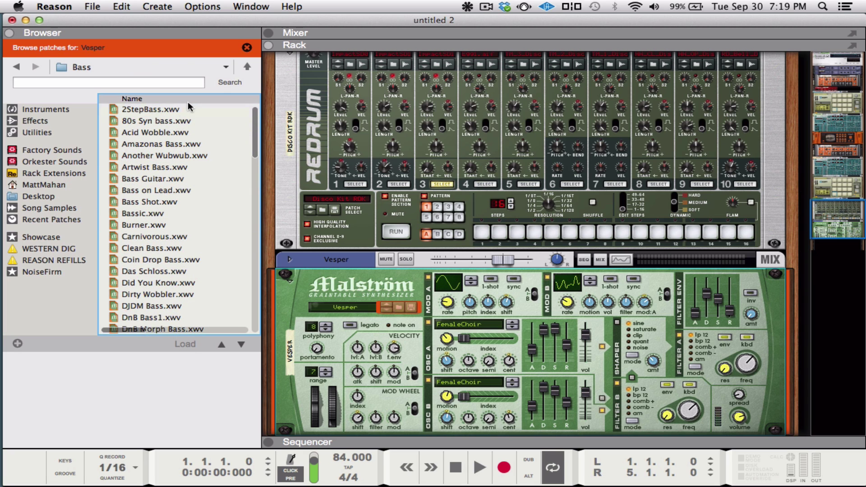
{"action": "left_click", "coordinate": [16, 66]}
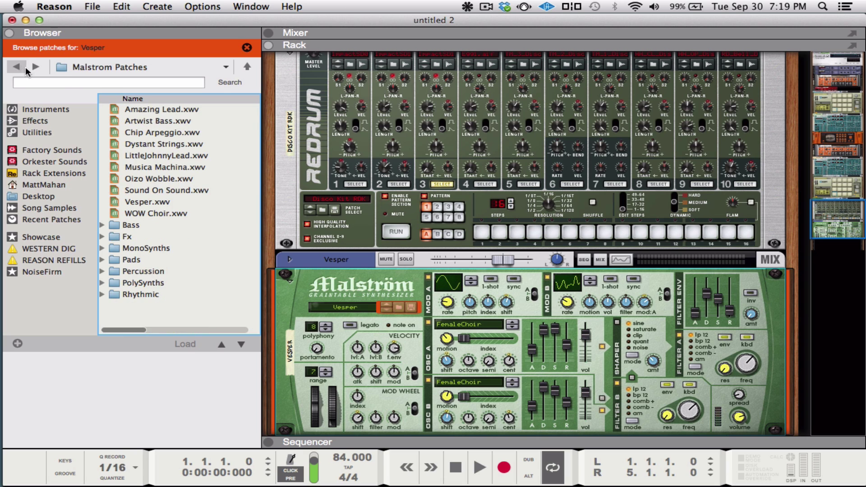
- Search the Malstrom Patches folder for "bass" and look over the matching patches
{"action": "left_click", "coordinate": [65, 85]}
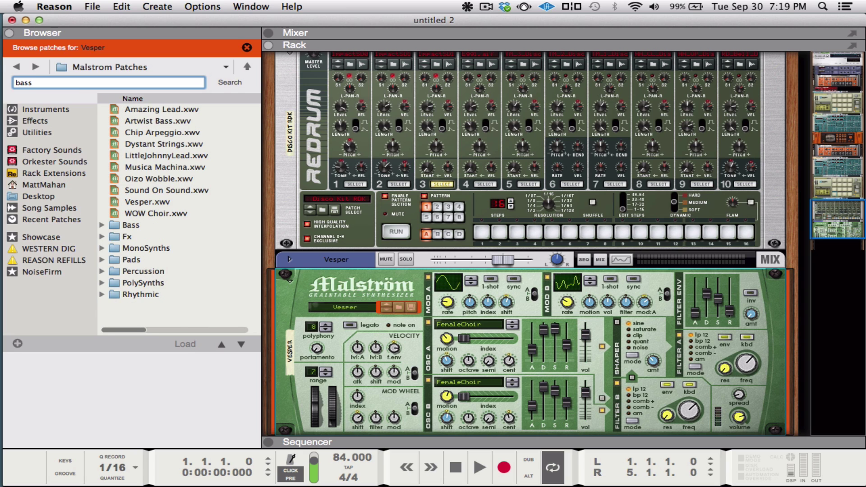
{"action": "key", "text": "Return"}
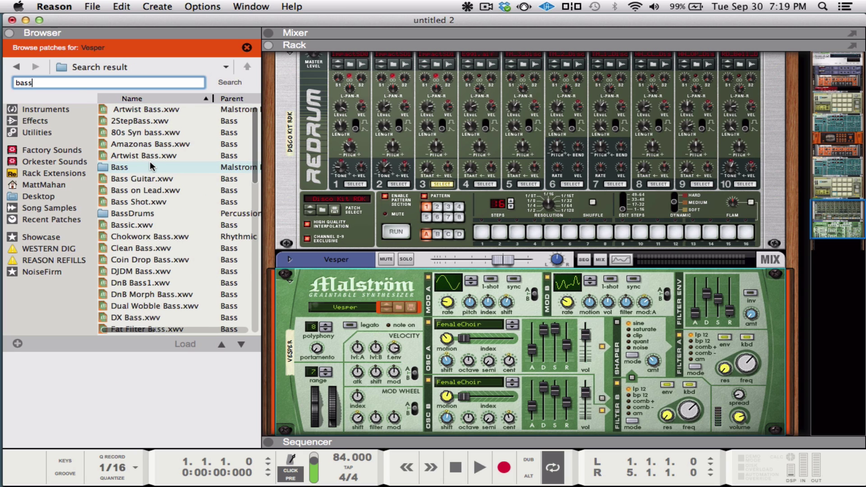
{"action": "scroll", "coordinate": [151, 167], "scroll_direction": "down", "scroll_amount": 15}
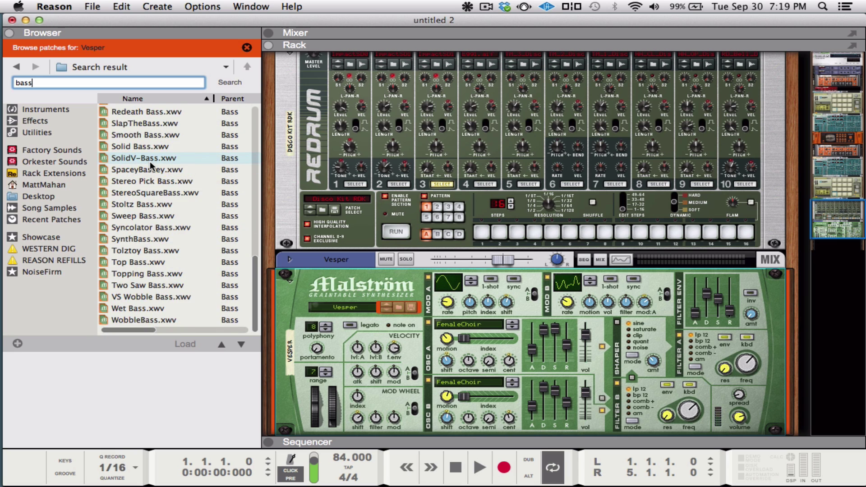
{"action": "scroll", "coordinate": [150, 161], "scroll_direction": "up", "scroll_amount": 15}
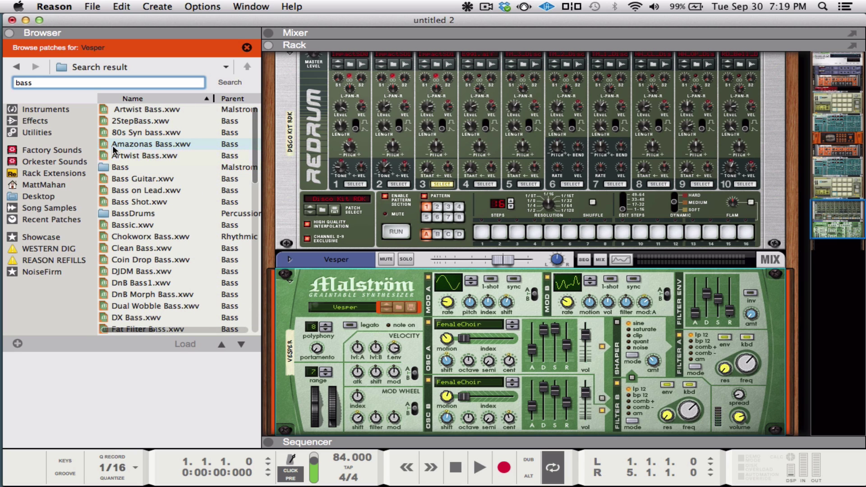
{"action": "scroll", "coordinate": [135, 151], "scroll_direction": "down", "scroll_amount": 2}
{"action": "scroll", "coordinate": [151, 156], "scroll_direction": "up", "scroll_amount": 2}
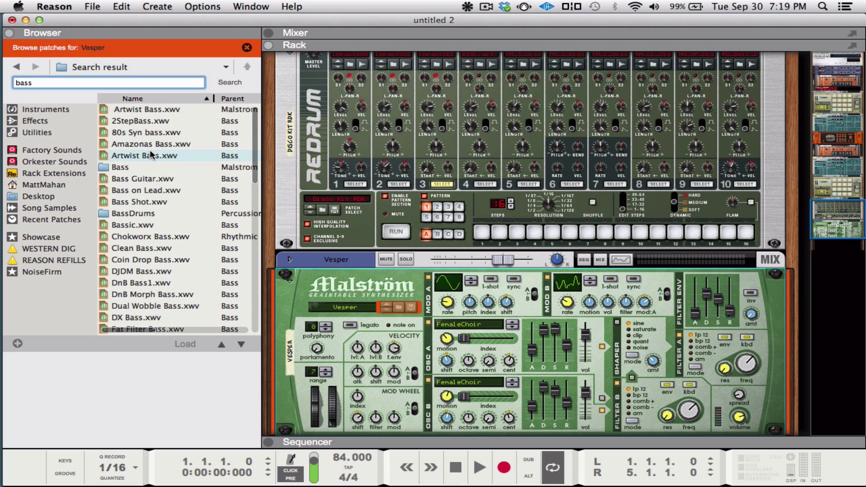
- Search the Factory Sounds for "mallets" and open the Combinator's Bells and Mallets folder
{"action": "left_click", "coordinate": [45, 151]}
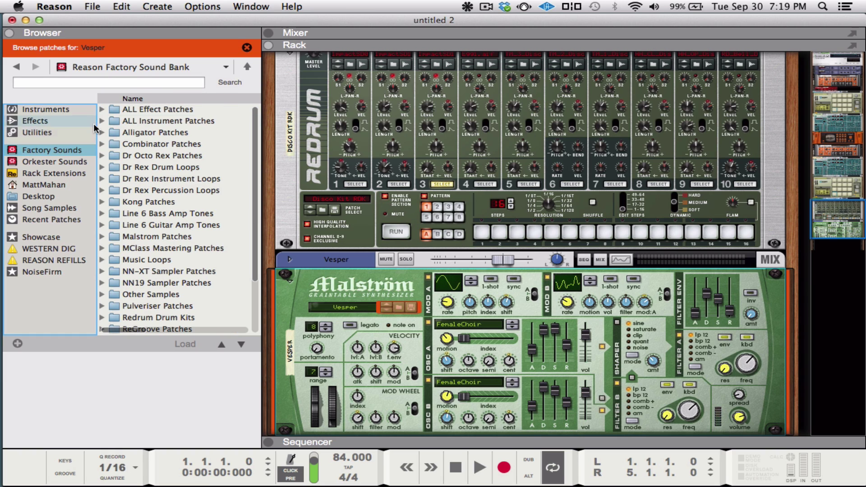
{"action": "left_click", "coordinate": [142, 84]}
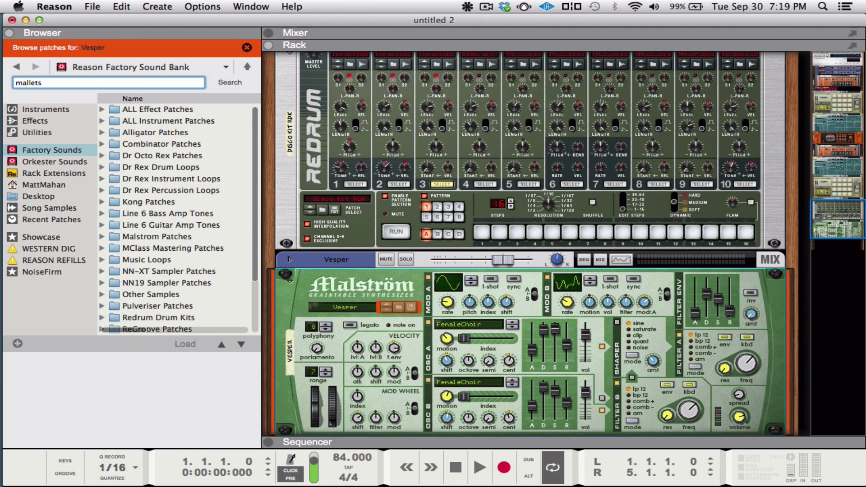
{"action": "left_click", "coordinate": [232, 83]}
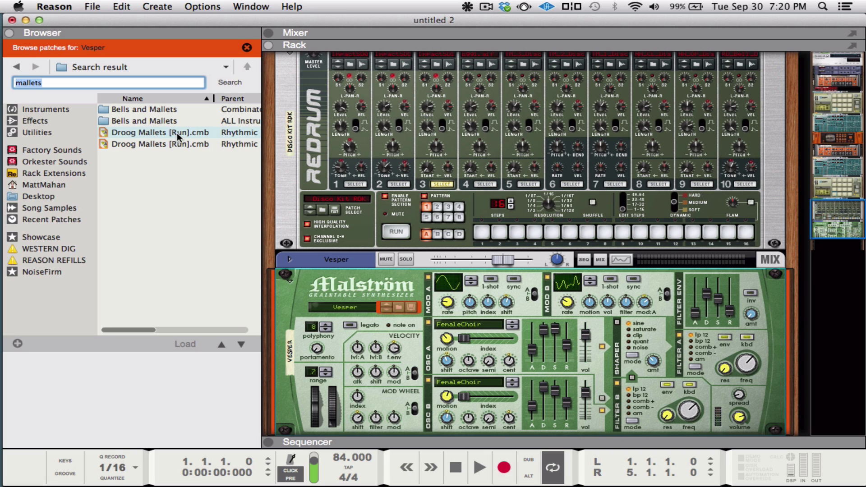
{"action": "double_click", "coordinate": [171, 109]}
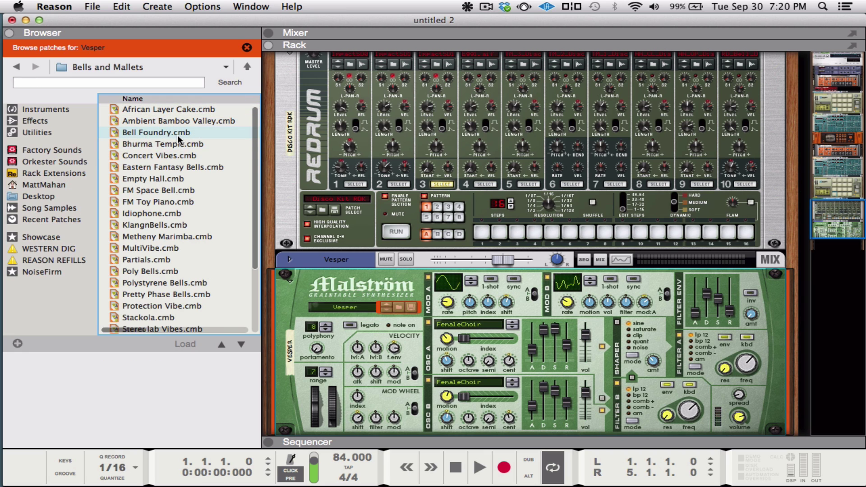
- Add the Bell Foundry.cmb Combinator patch from Bells and Mallets to the rack below the Malström
{"action": "scroll", "coordinate": [179, 142], "scroll_direction": "down", "scroll_amount": 4}
{"action": "scroll", "coordinate": [179, 140], "scroll_direction": "up", "scroll_amount": 4}
{"action": "mouse_move", "coordinate": [179, 137]}
{"action": "left_mouse_down"}
{"action": "mouse_move", "coordinate": [451, 311]}
{"action": "mouse_move", "coordinate": [460, 444]}
{"action": "mouse_move", "coordinate": [465, 410]}
{"action": "left_mouse_up"}
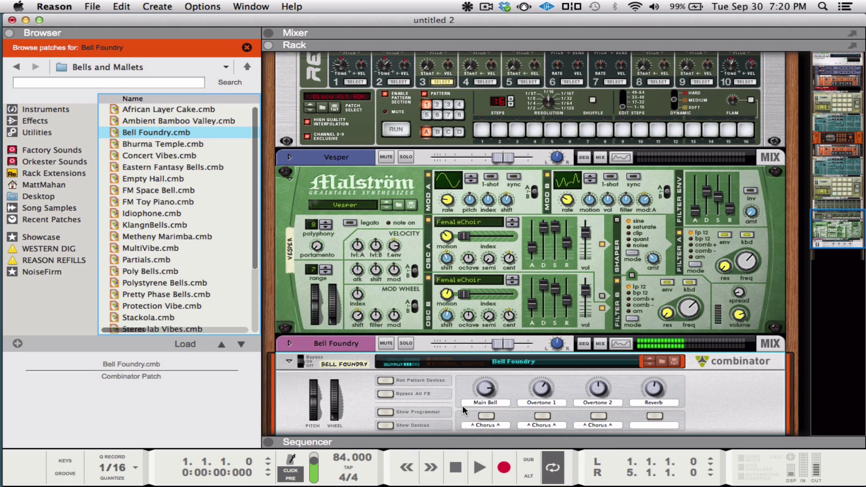
- Look over the remaining Bells and Mallets patches and the browser's Instruments, Effects and Utilities devices
{"action": "scroll", "coordinate": [180, 189], "scroll_direction": "down", "scroll_amount": 3}
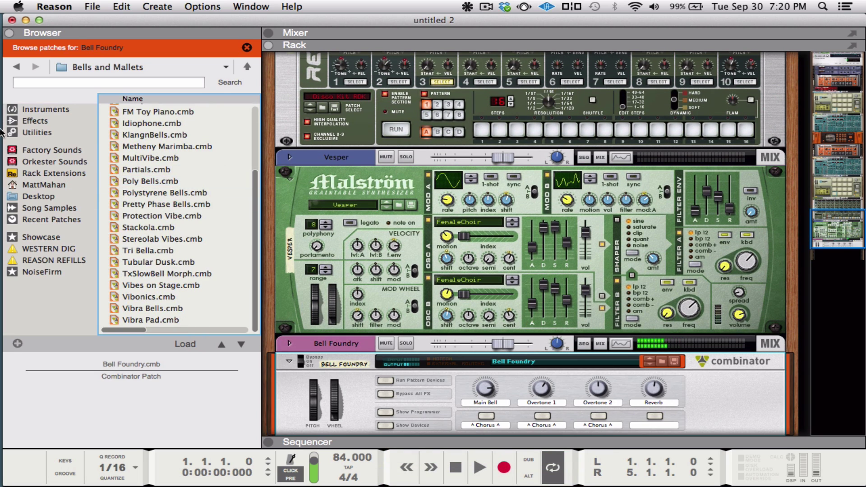
{"action": "left_click", "coordinate": [39, 108]}
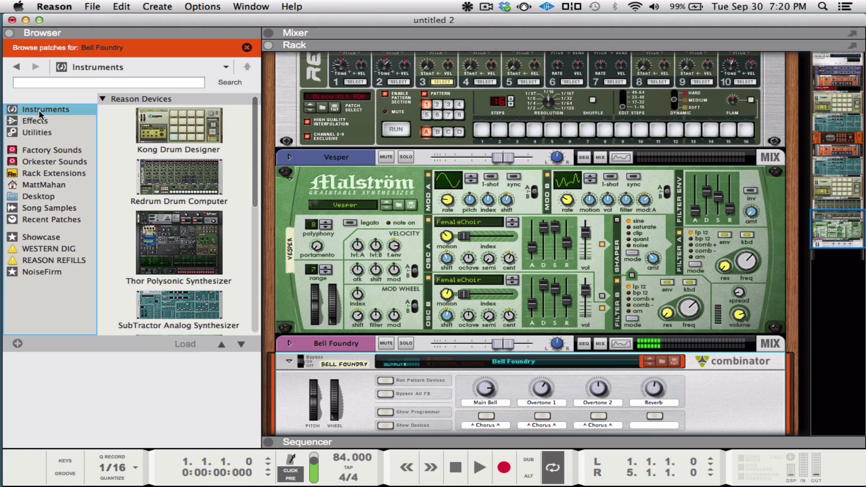
{"action": "left_click", "coordinate": [36, 123]}
{"action": "left_click", "coordinate": [37, 130]}
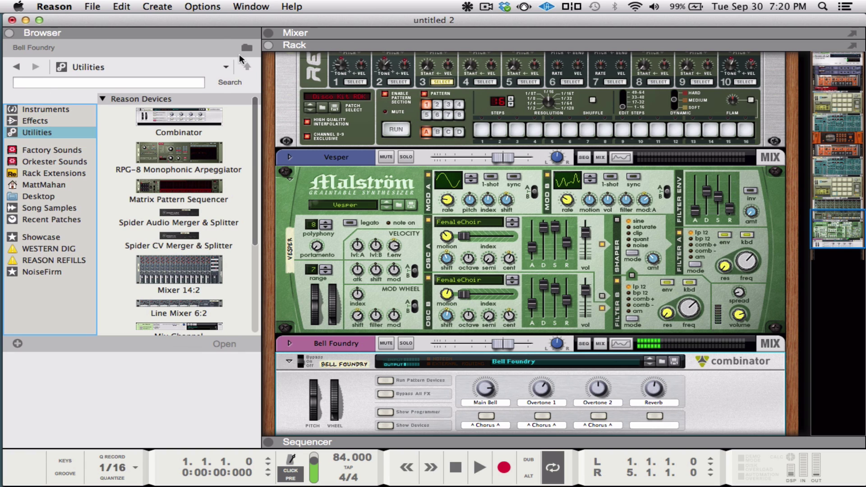
{"action": "scroll", "coordinate": [501, 247], "scroll_direction": "down", "scroll_amount": 5}
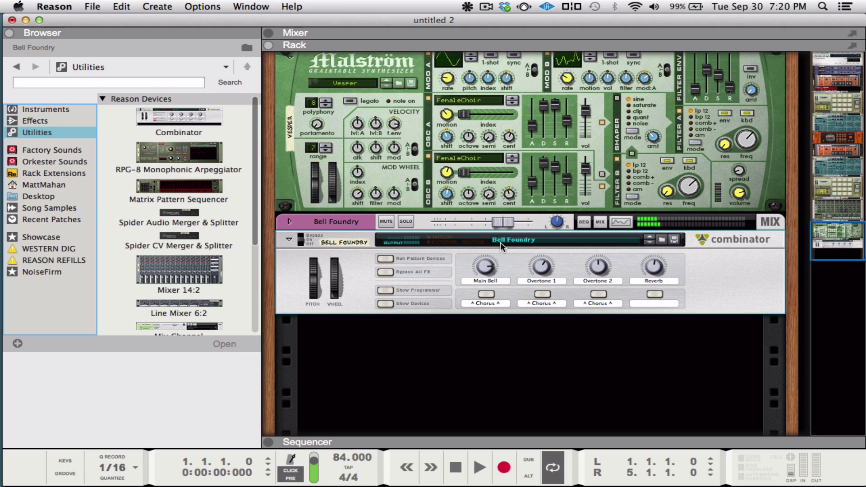
{"action": "left_click", "coordinate": [48, 109]}
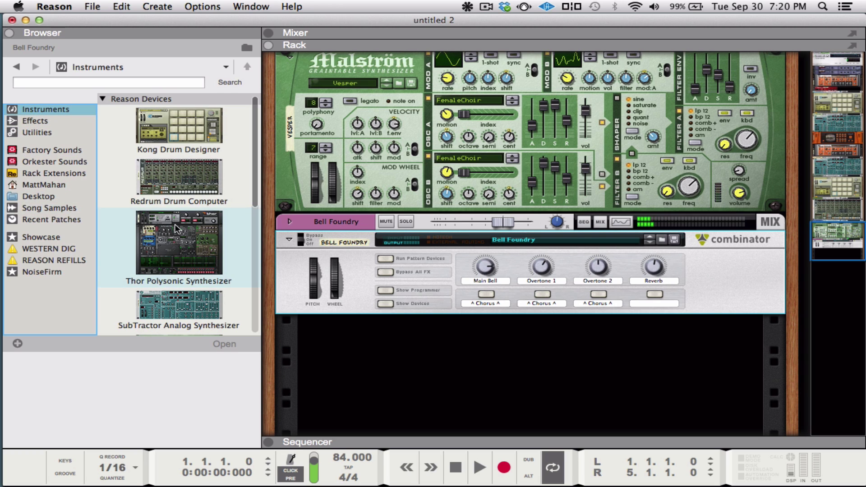
{"action": "scroll", "coordinate": [175, 224], "scroll_direction": "down", "scroll_amount": 5}
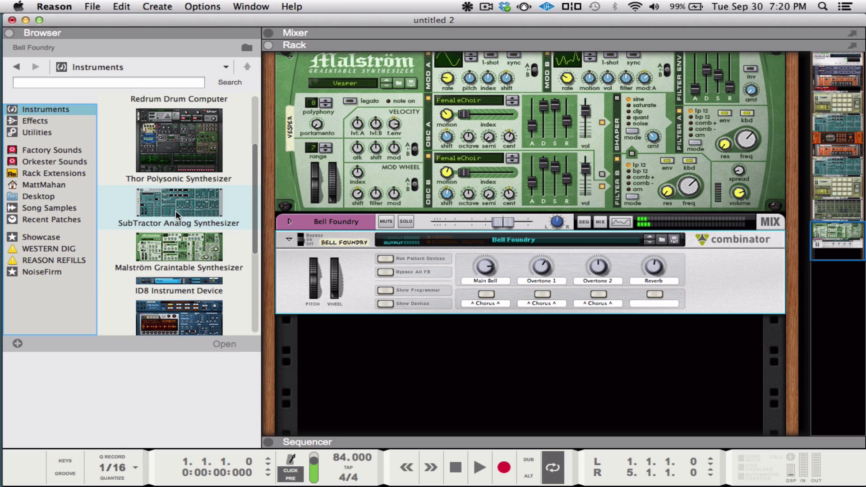
{"action": "scroll", "coordinate": [175, 210], "scroll_direction": "down", "scroll_amount": 6}
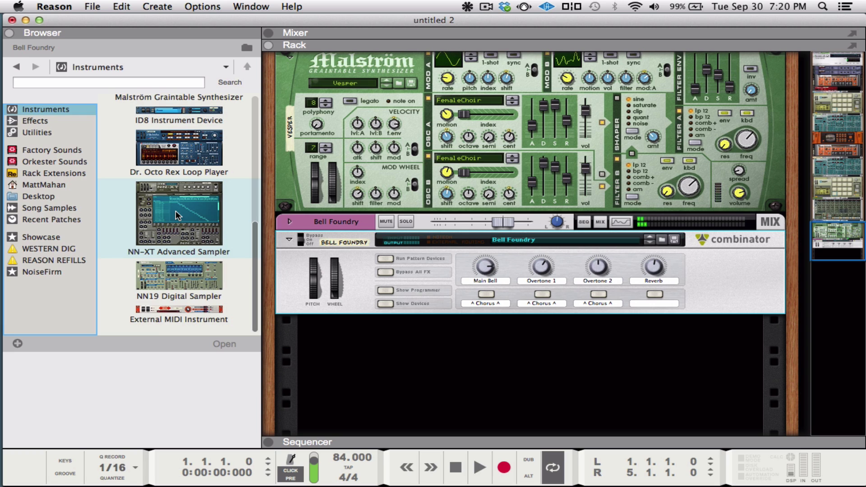
{"action": "scroll", "coordinate": [175, 210], "scroll_direction": "up", "scroll_amount": 3}
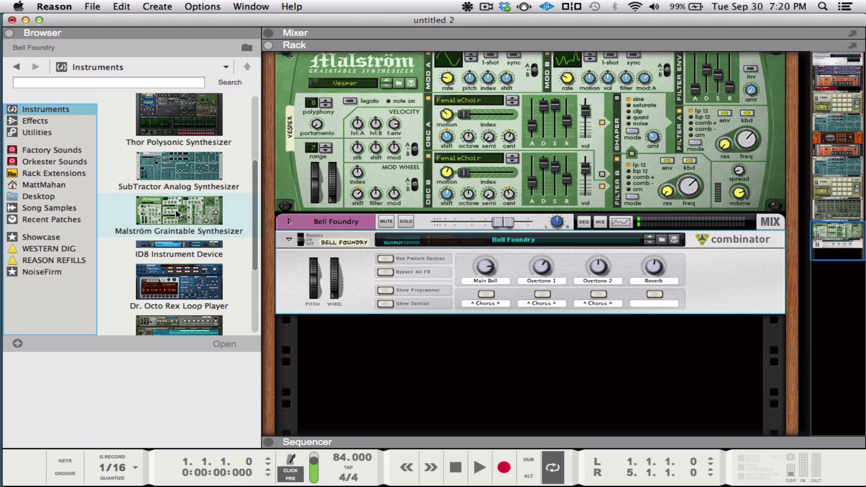
- Reset the Malström device holding the Vesper patch and set its oscillator A to Square
{"action": "left_click", "coordinate": [399, 102]}
{"action": "right_click", "coordinate": [398, 102]}
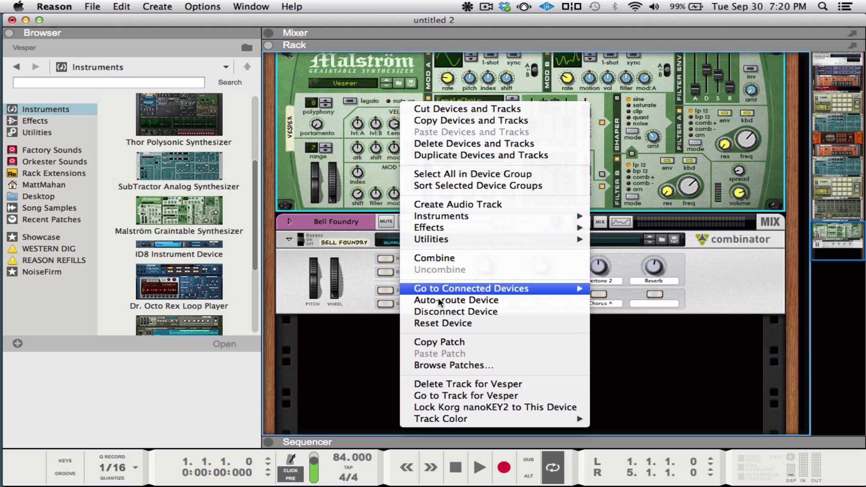
{"action": "left_click", "coordinate": [444, 323]}
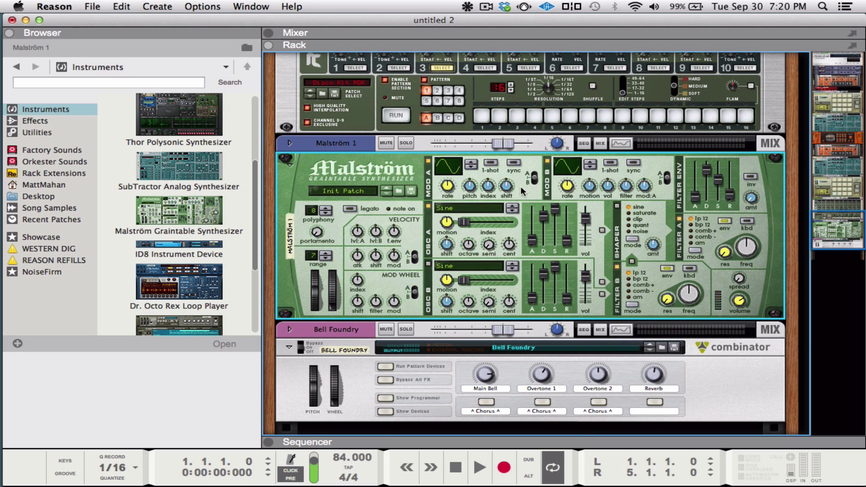
{"action": "left_click", "coordinate": [514, 211]}
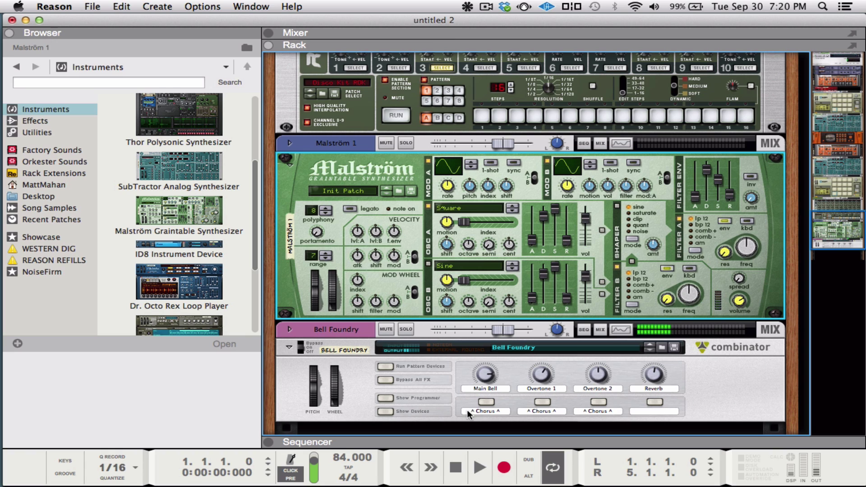
- Show the sequencer and make the Malström 1 track the active track
{"action": "left_click", "coordinate": [472, 441]}
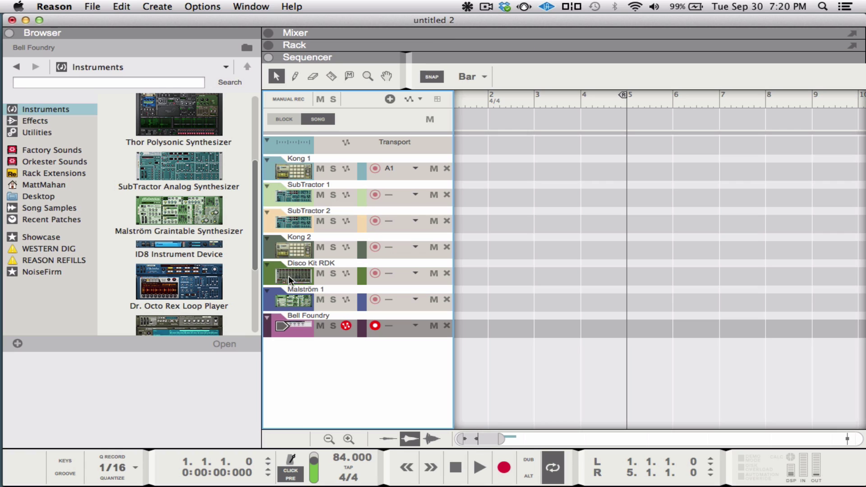
{"action": "left_click", "coordinate": [287, 296]}
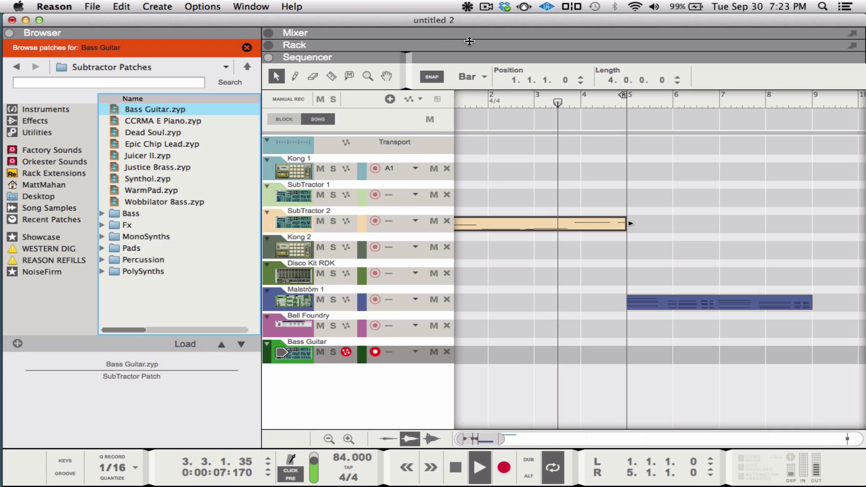
- Return to the rack and reset the SubTractor that holds the Bass Guitar patch
{"action": "left_click", "coordinate": [470, 43]}
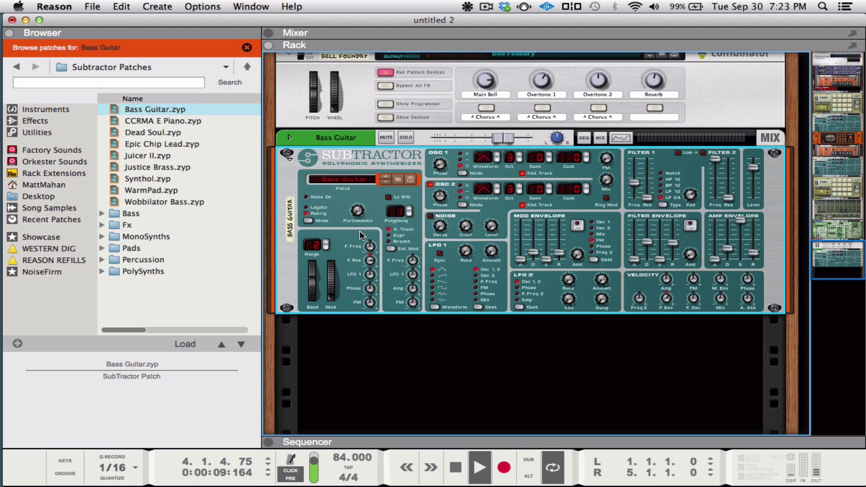
{"action": "right_click", "coordinate": [359, 216]}
{"action": "left_click", "coordinate": [371, 206]}
{"action": "right_click", "coordinate": [376, 200]}
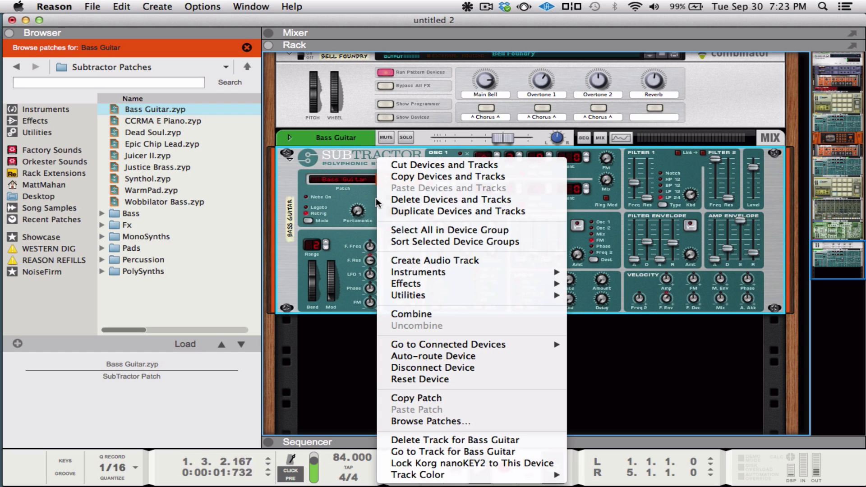
{"action": "left_click", "coordinate": [428, 381]}
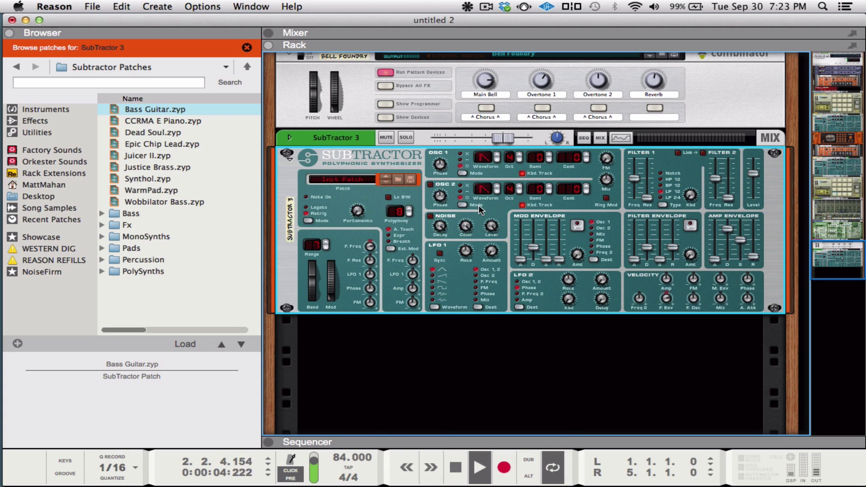
- Set the SubTractor to Legato mode with polyphony 1, adjust its portamento, and switch oscillator 1 to a square waveform
{"action": "left_click", "coordinate": [306, 207]}
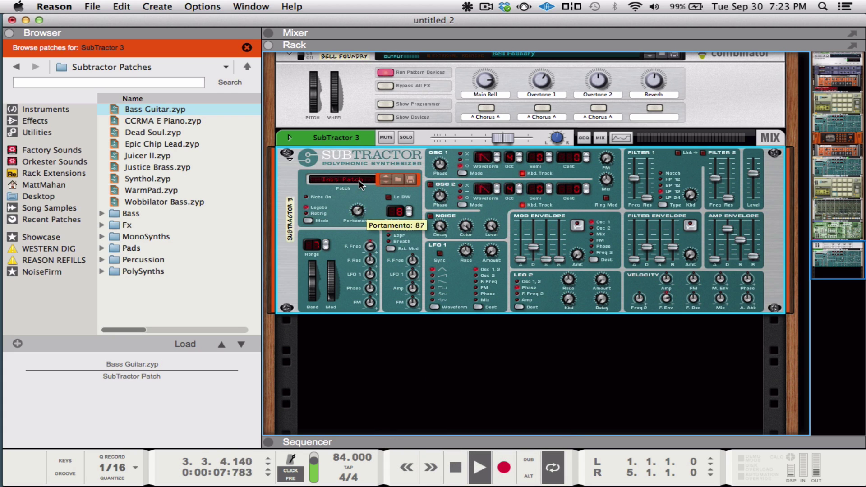
{"action": "left_click", "coordinate": [409, 215]}
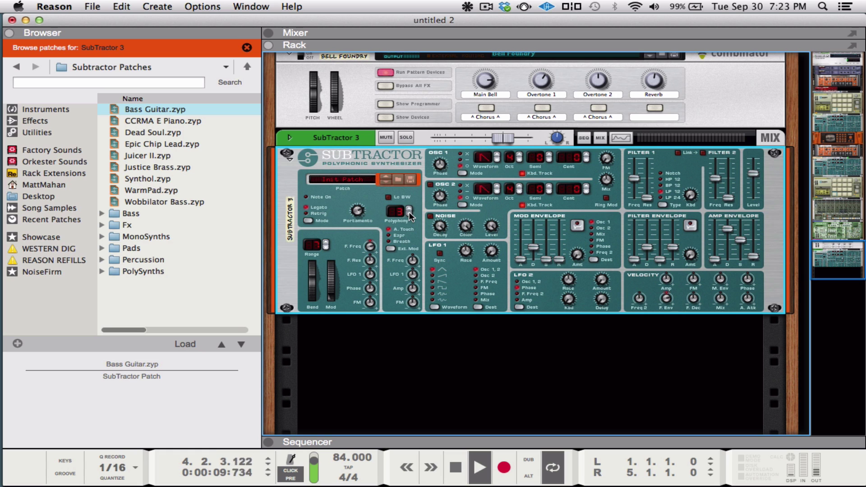
{"action": "left_click_drag", "start_coordinate": [349, 208], "coordinate": [352, 222]}
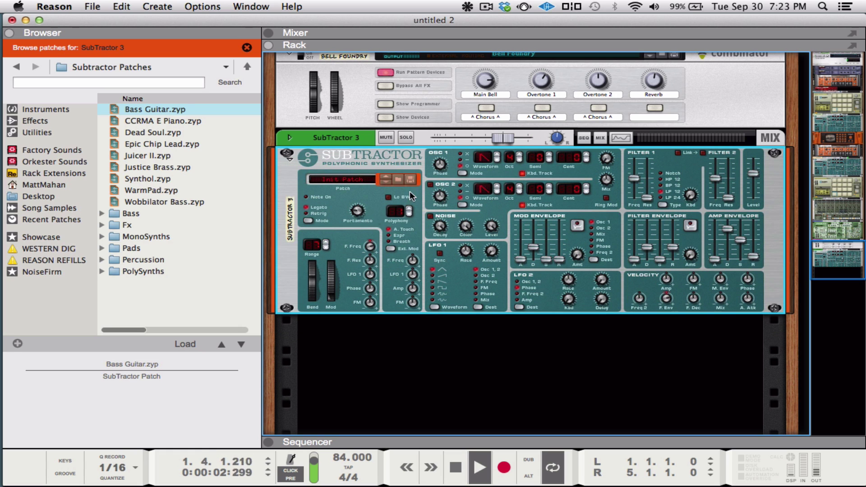
{"action": "left_click", "coordinate": [497, 155]}
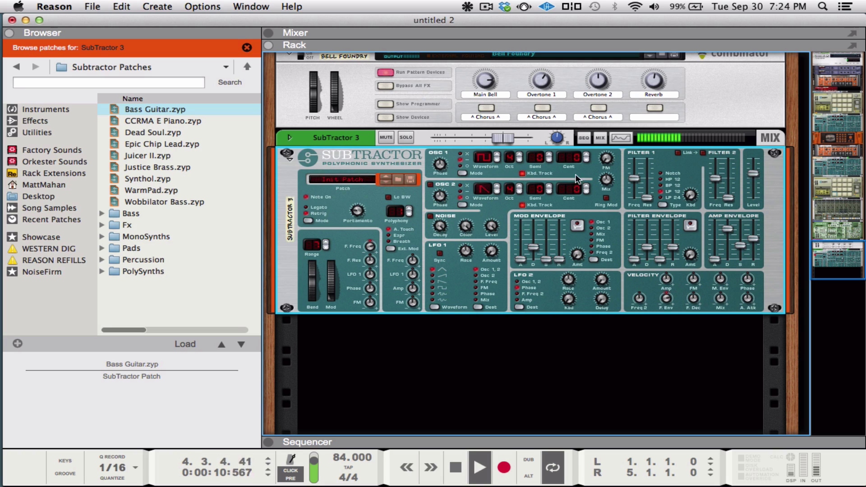
- Adjust SubTractor 3's filter 1, setting its resonance to 14, and set the amp envelope release to 59
{"action": "left_click_drag", "start_coordinate": [634, 180], "coordinate": [650, 190]}
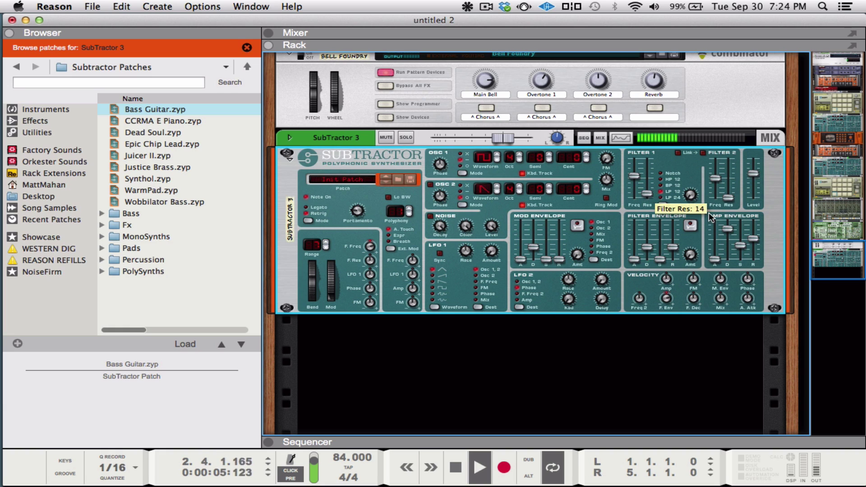
{"action": "left_click_drag", "start_coordinate": [756, 231], "coordinate": [756, 234]}
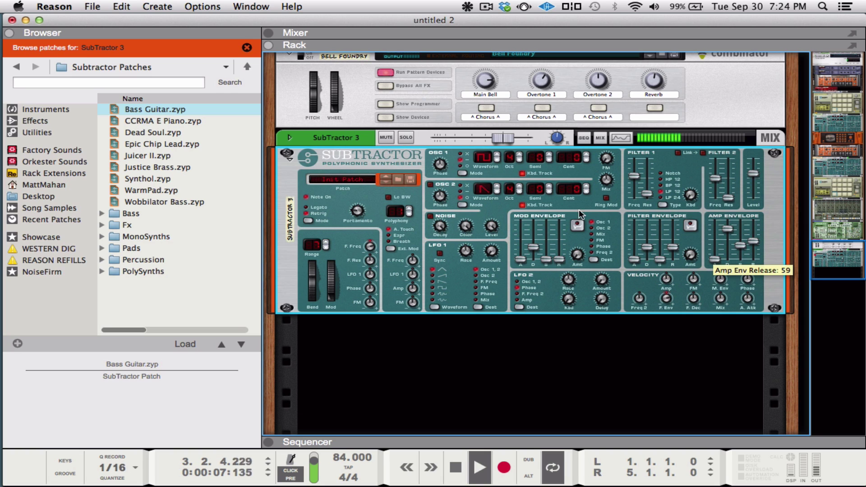
- Switch on SubTractor 3's oscillator 2 at octave 5 and adjust the oscillator mix
{"action": "left_click", "coordinate": [430, 185]}
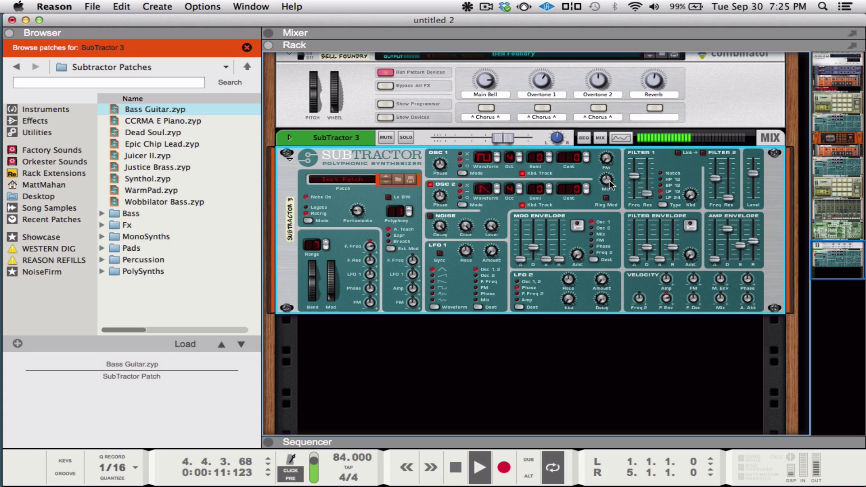
{"action": "mouse_move", "coordinate": [609, 180]}
{"action": "left_mouse_down"}
{"action": "mouse_move", "coordinate": [611, 161]}
{"action": "mouse_move", "coordinate": [611, 198]}
{"action": "mouse_move", "coordinate": [613, 191]}
{"action": "left_mouse_up"}
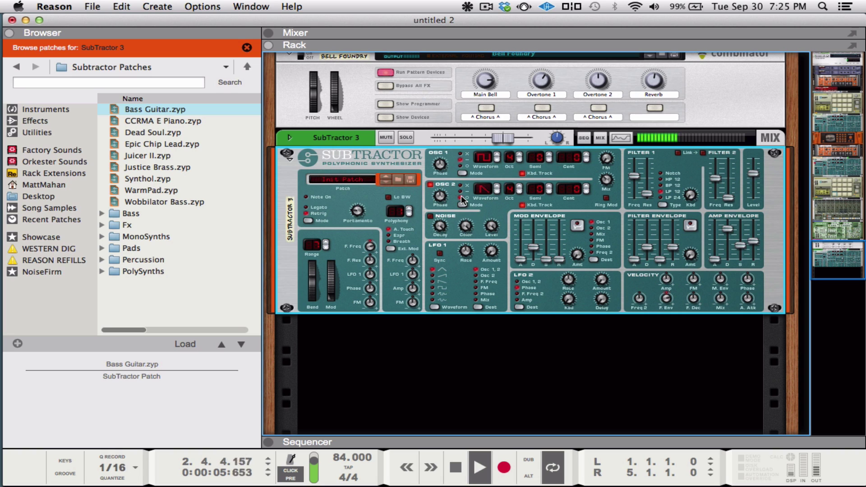
{"action": "left_click", "coordinate": [520, 186]}
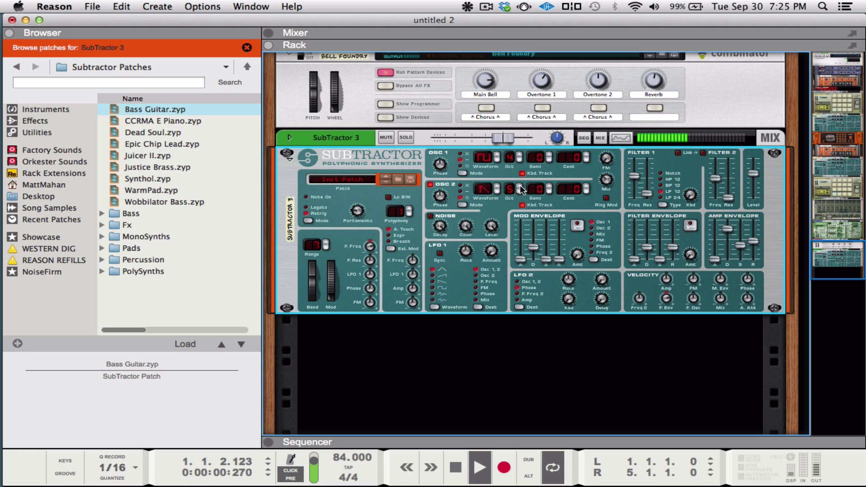
{"action": "left_click_drag", "start_coordinate": [603, 185], "coordinate": [606, 191]}
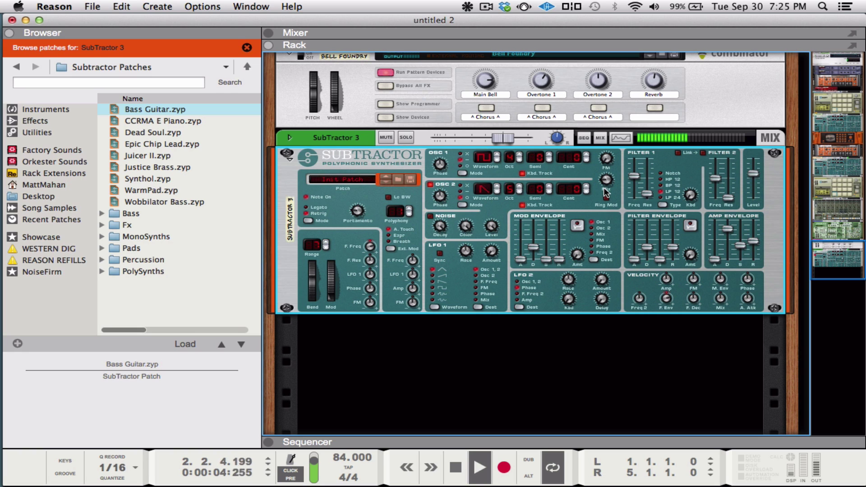
- Add the Audiomatic Retro Transformer effect below SubTractor 3 and set it to the Radio preset
{"action": "left_click", "coordinate": [37, 133]}
{"action": "left_click", "coordinate": [39, 121]}
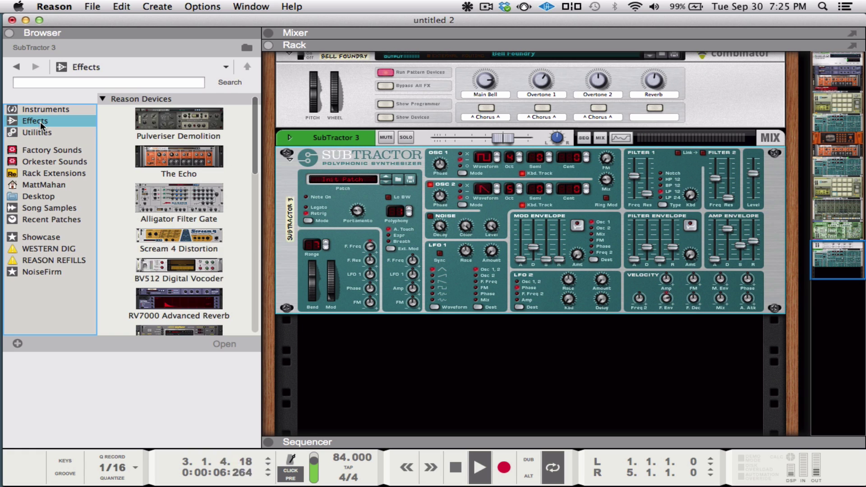
{"action": "scroll", "coordinate": [168, 189], "scroll_direction": "down", "scroll_amount": 10}
{"action": "left_click_drag", "start_coordinate": [202, 269], "coordinate": [516, 308]}
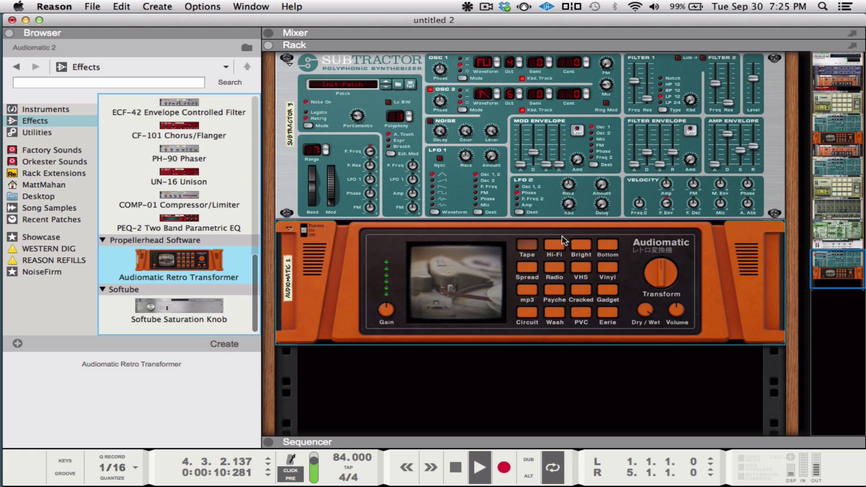
{"action": "left_click", "coordinate": [554, 269]}
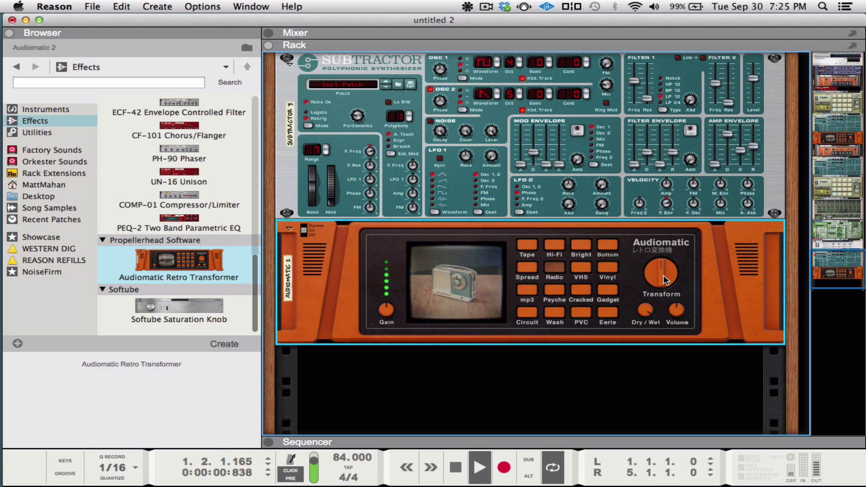
{"action": "mouse_move", "coordinate": [663, 275]}
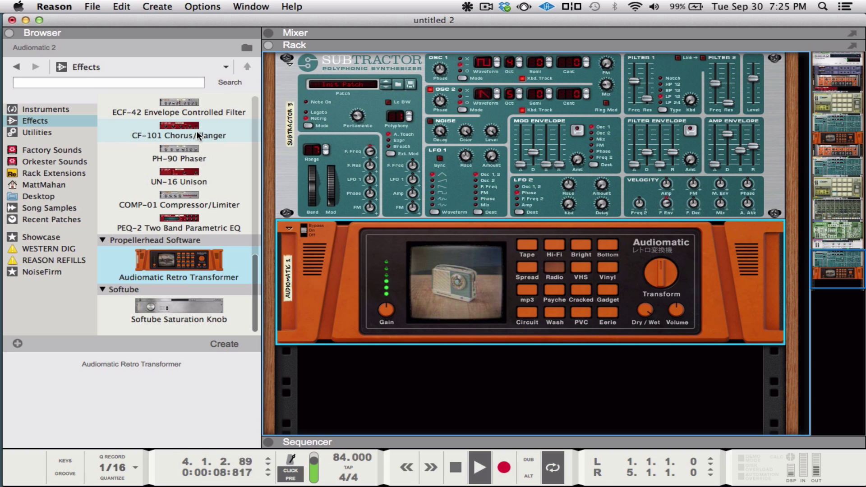
- Add a DDL-1 Digital Delay Line below the Audiomatic and set it to 2 steps with feedback 52
{"action": "scroll", "coordinate": [180, 181], "scroll_direction": "up", "scroll_amount": 5}
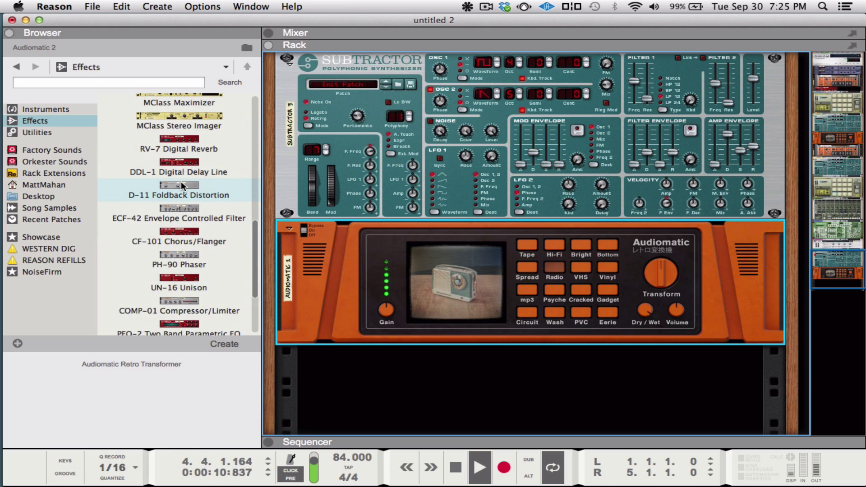
{"action": "left_click_drag", "start_coordinate": [182, 175], "coordinate": [381, 351]}
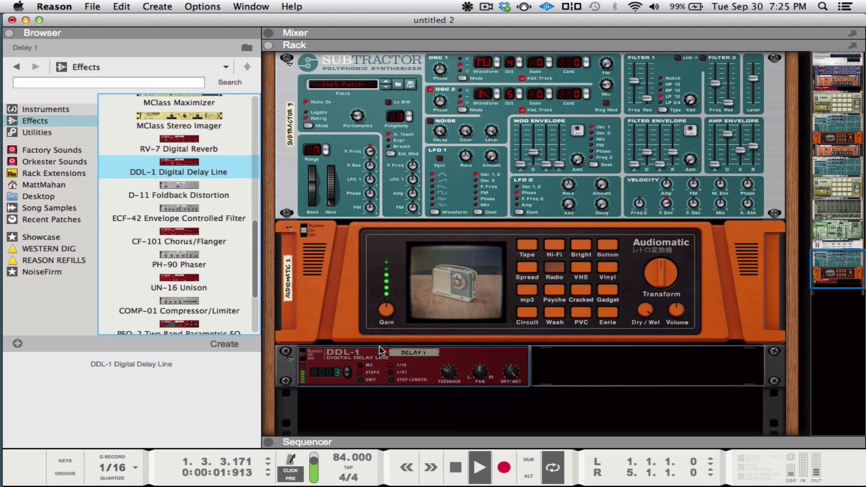
{"action": "left_click", "coordinate": [349, 377]}
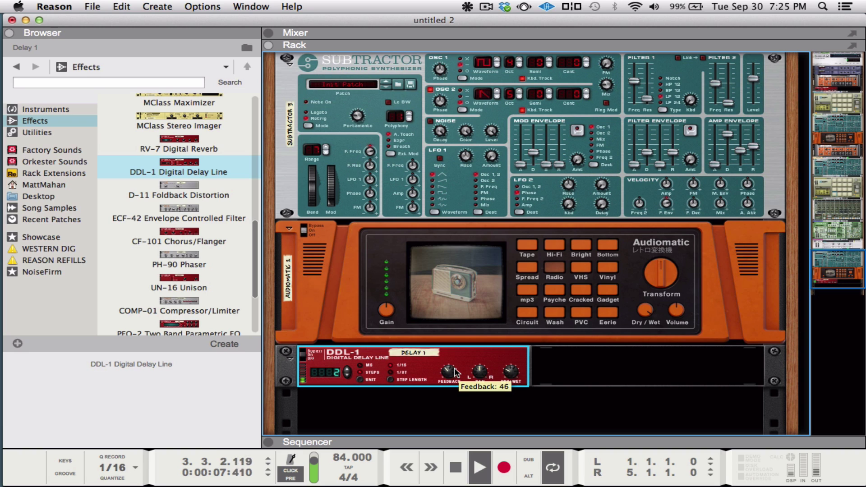
{"action": "left_click_drag", "start_coordinate": [456, 375], "coordinate": [456, 372]}
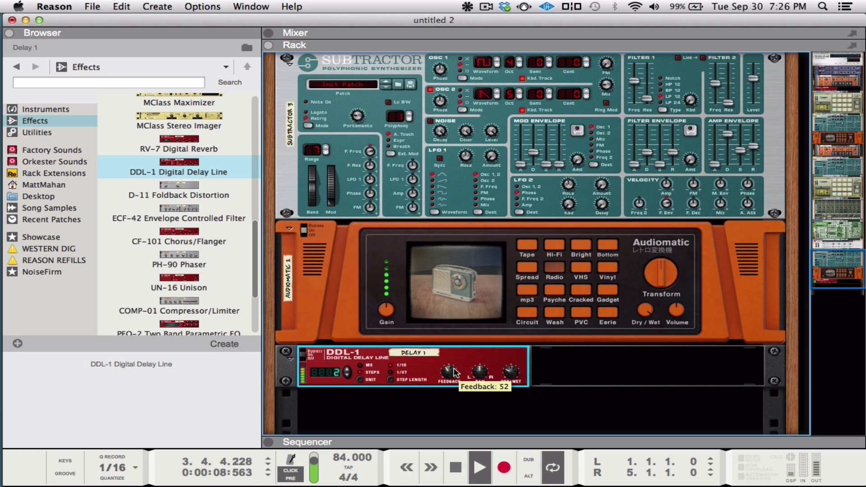
- In the sequencer, move the SubTractor 2 clip to bar 5 and record a four-bar part on the SubTractor 3 track
{"action": "left_click", "coordinate": [405, 440]}
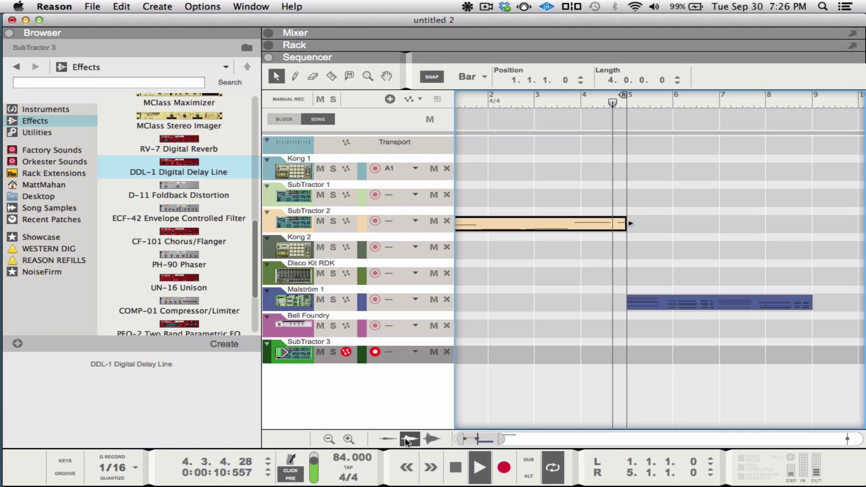
{"action": "left_click_drag", "start_coordinate": [481, 218], "coordinate": [677, 223]}
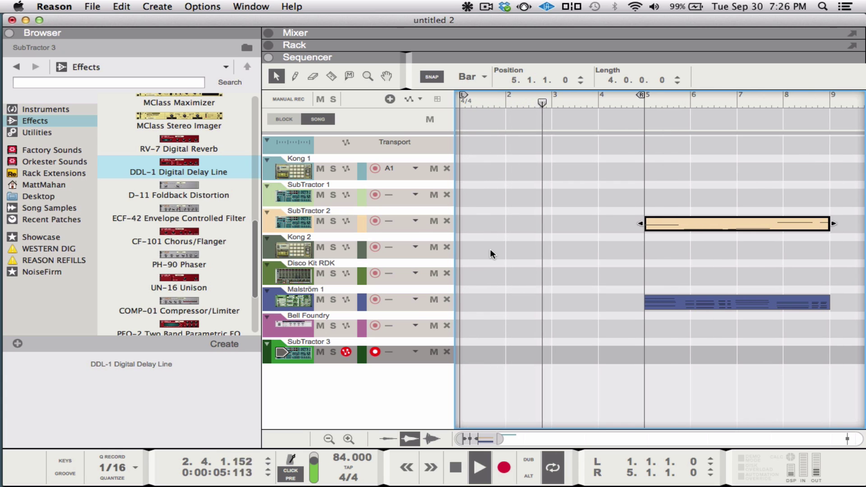
{"action": "left_click", "coordinate": [456, 468]}
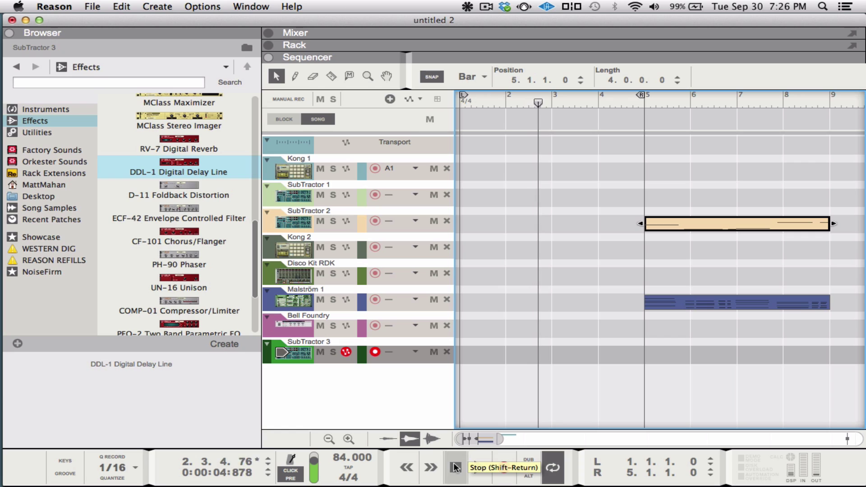
{"action": "left_click", "coordinate": [456, 468]}
{"action": "left_click", "coordinate": [504, 467]}
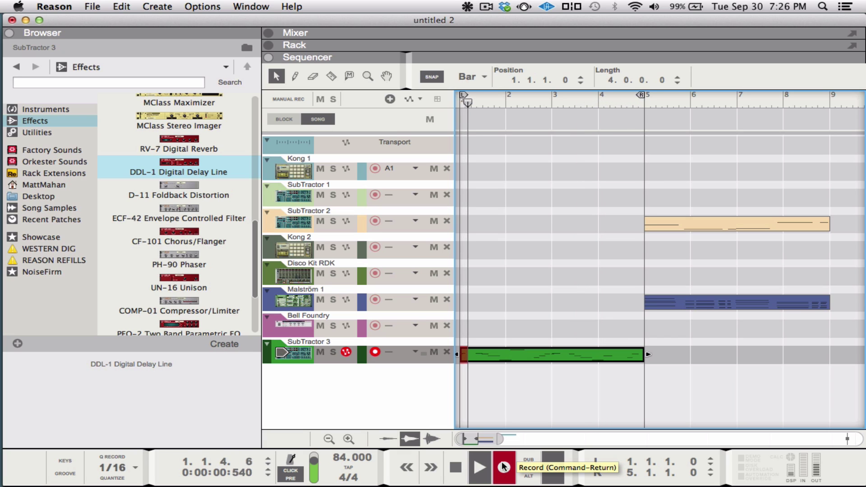
{"action": "left_click", "coordinate": [504, 467]}
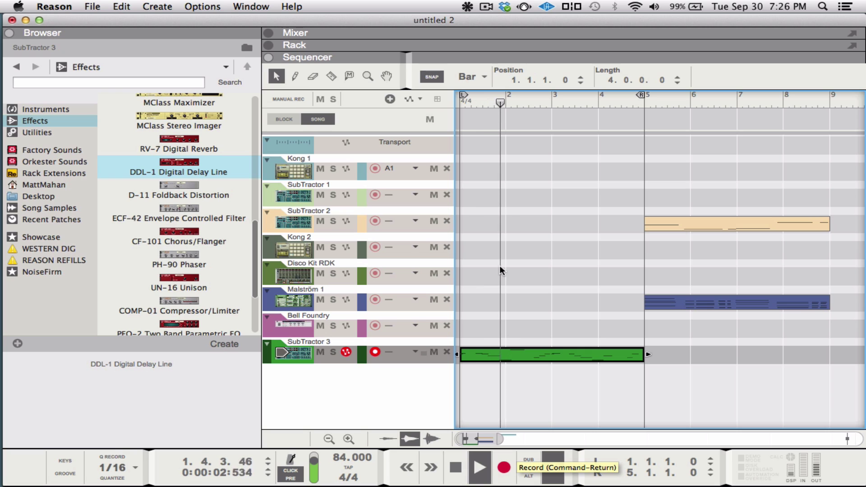
- Undo the last edit with the Kong 1 track active, move the SubTractor 2 clip to bar 5, and stop playback
{"action": "left_click", "coordinate": [293, 221]}
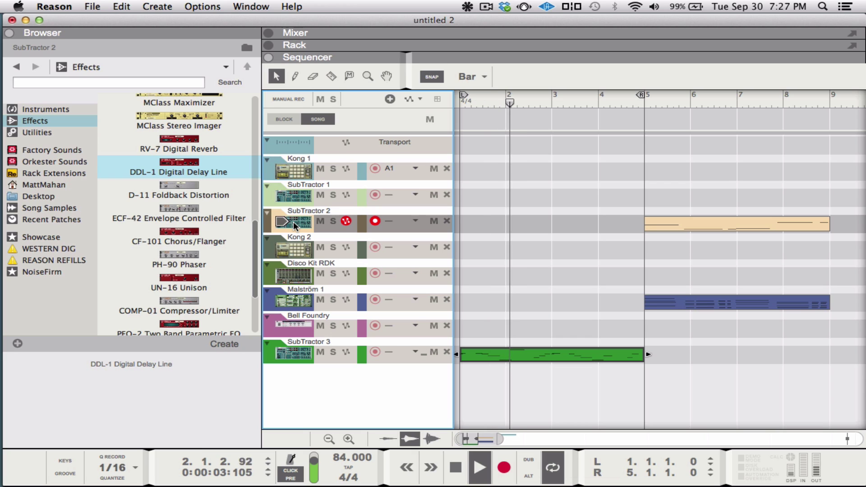
{"action": "left_click", "coordinate": [282, 171]}
{"action": "key", "text": "super+z"}
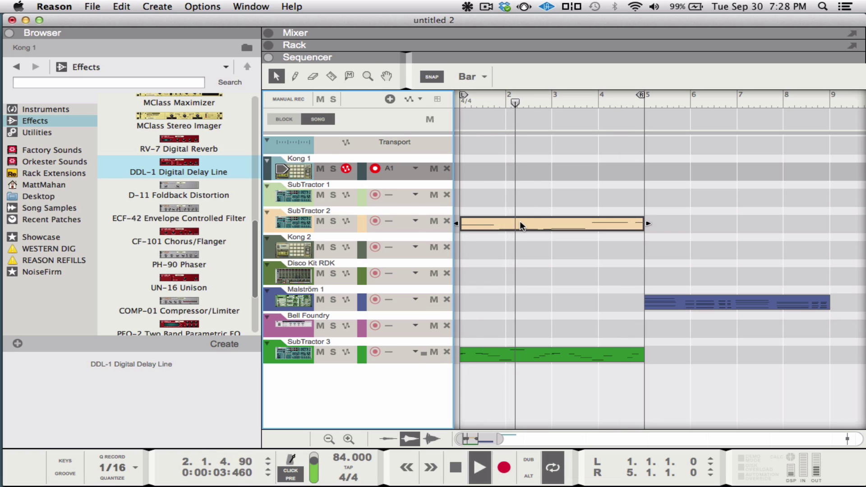
{"action": "left_click_drag", "start_coordinate": [522, 224], "coordinate": [723, 225]}
{"action": "key", "text": "space"}
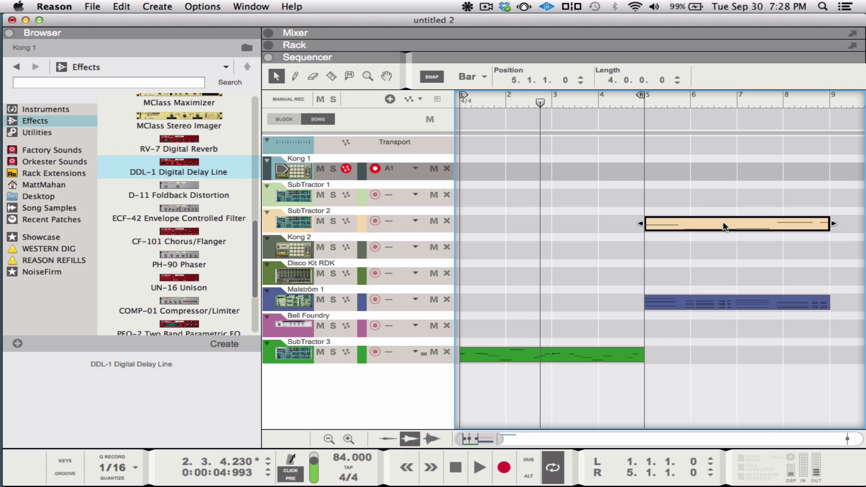
- Make SubTractor 2 the active track and look over its synth and effects in the rack
{"action": "left_click", "coordinate": [294, 230]}
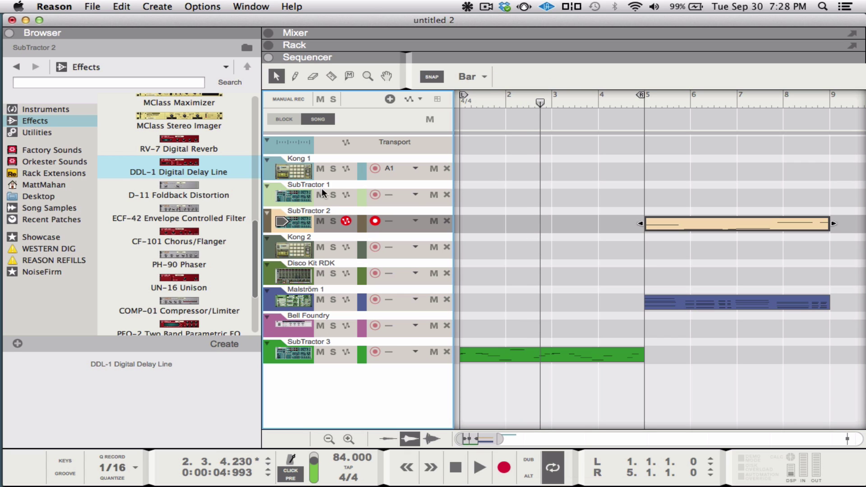
{"action": "left_click", "coordinate": [518, 42]}
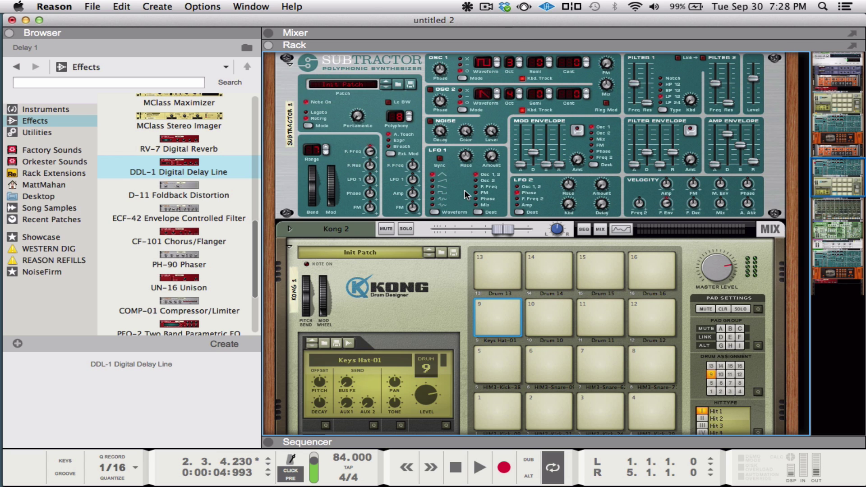
{"action": "scroll", "coordinate": [465, 122], "scroll_direction": "up", "scroll_amount": 3}
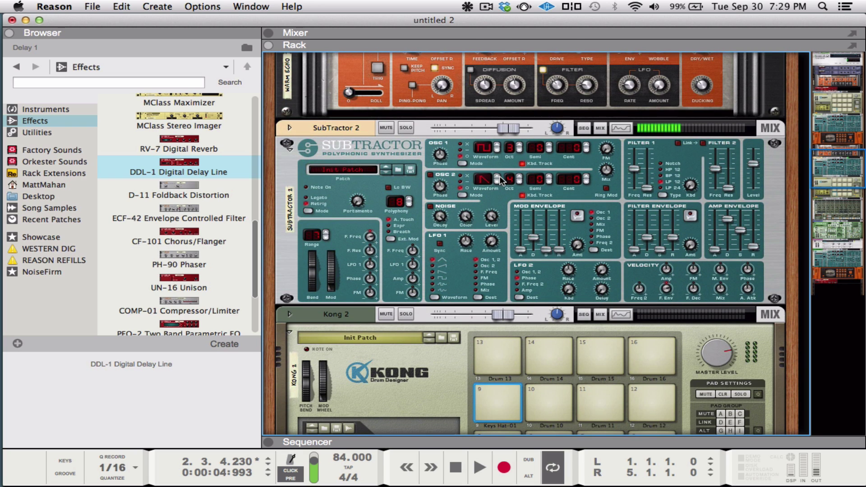
{"action": "left_click", "coordinate": [608, 173]}
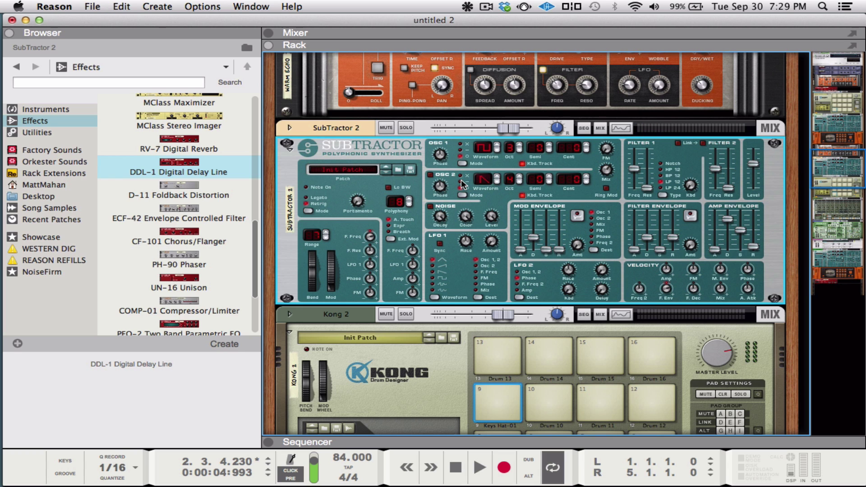
{"action": "scroll", "coordinate": [462, 184], "scroll_direction": "up", "scroll_amount": 7}
{"action": "scroll", "coordinate": [467, 212], "scroll_direction": "down", "scroll_amount": 3}
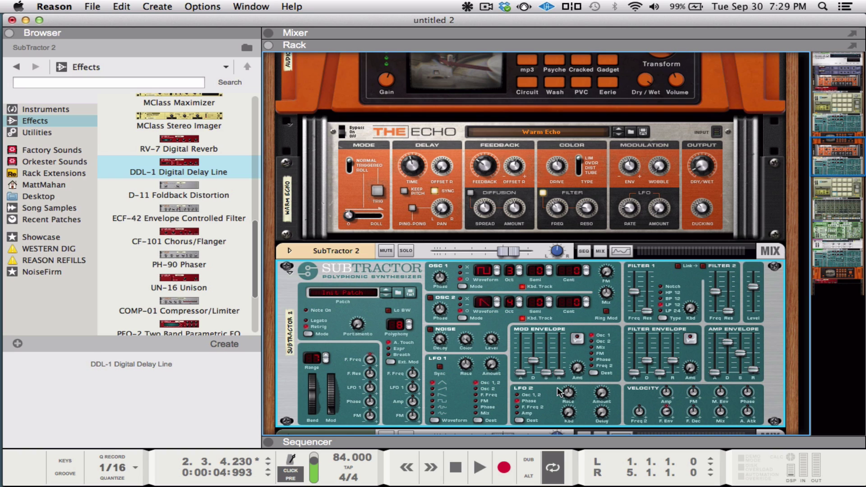
{"action": "left_click", "coordinate": [562, 442]}
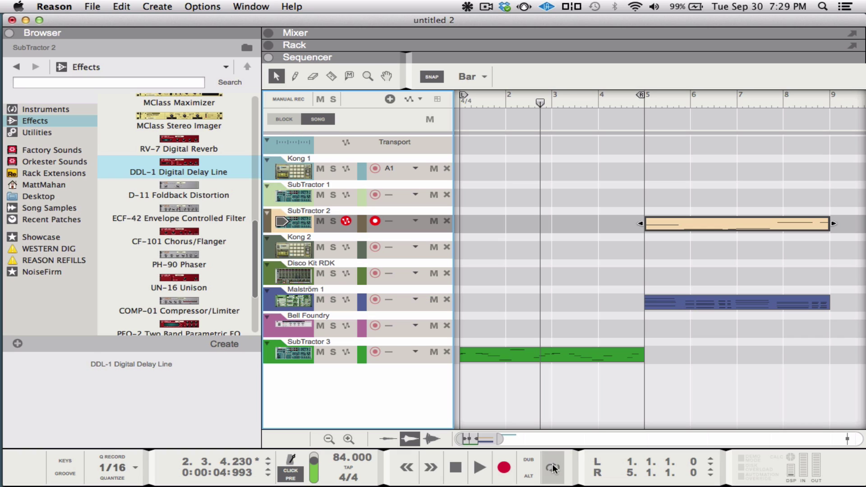
{"action": "left_click", "coordinate": [552, 467]}
{"action": "left_click", "coordinate": [291, 195]}
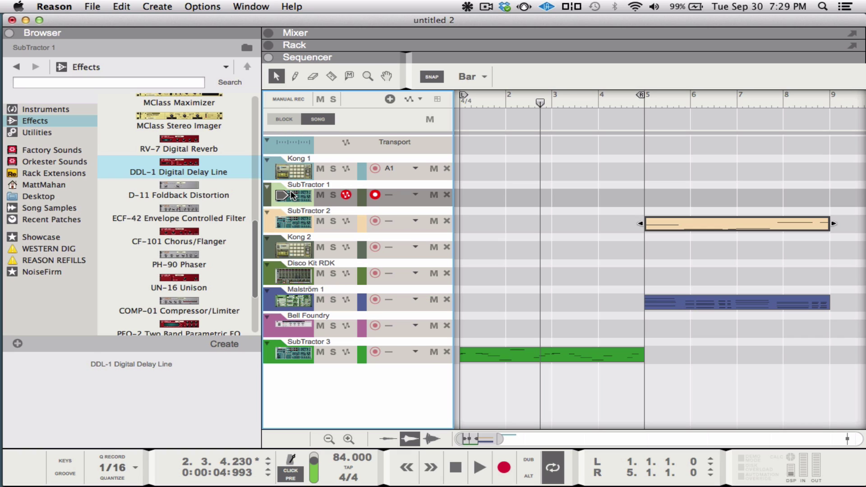
{"action": "left_click", "coordinate": [288, 214]}
{"action": "left_click", "coordinate": [305, 204]}
{"action": "double_click", "coordinate": [306, 211]}
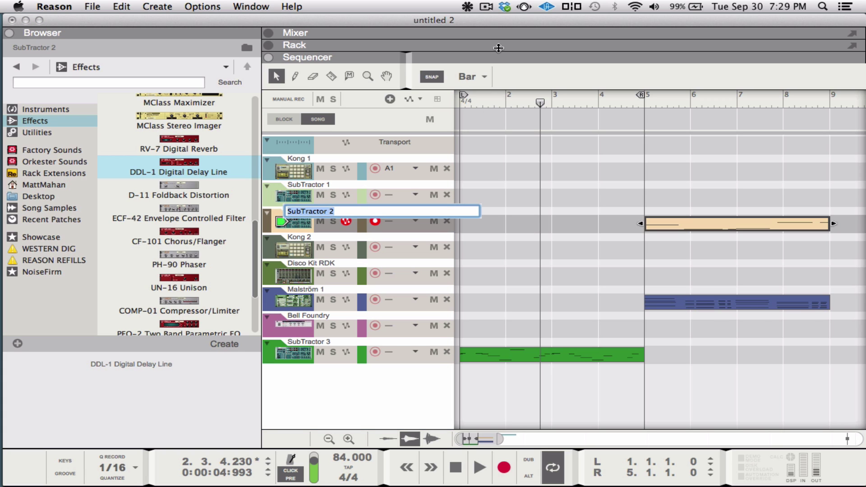
- In the rack, enable SubTractor 2's oscillator 2 with an adjusted mix and set its filter envelope attack to 41 and sustain to 52
{"action": "left_click", "coordinate": [498, 45]}
{"action": "scroll", "coordinate": [498, 144], "scroll_direction": "up", "scroll_amount": 3}
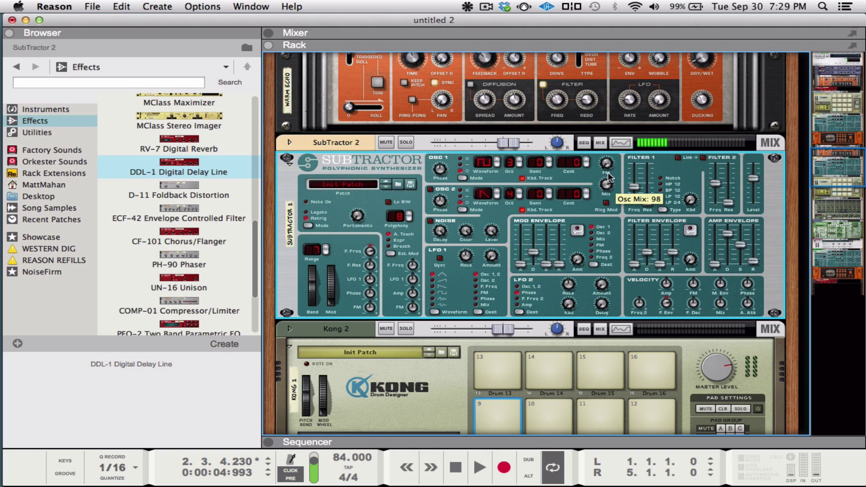
{"action": "left_click_drag", "start_coordinate": [607, 199], "coordinate": [612, 149]}
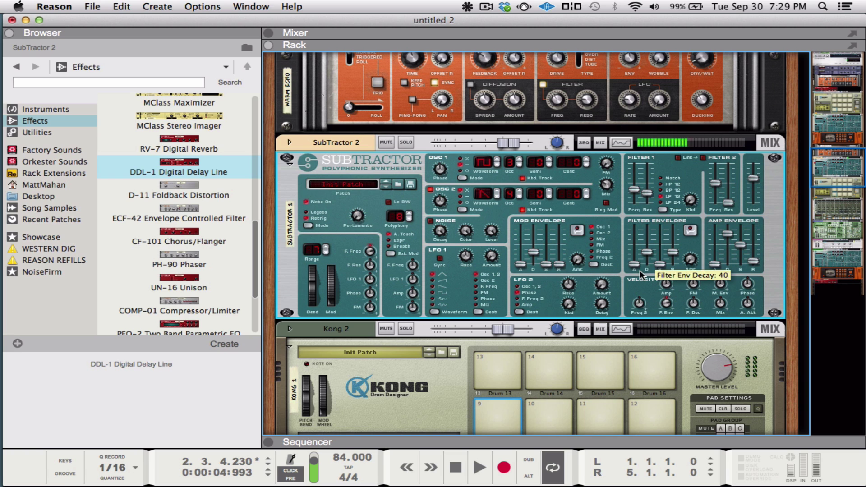
{"action": "left_click_drag", "start_coordinate": [638, 264], "coordinate": [639, 244]}
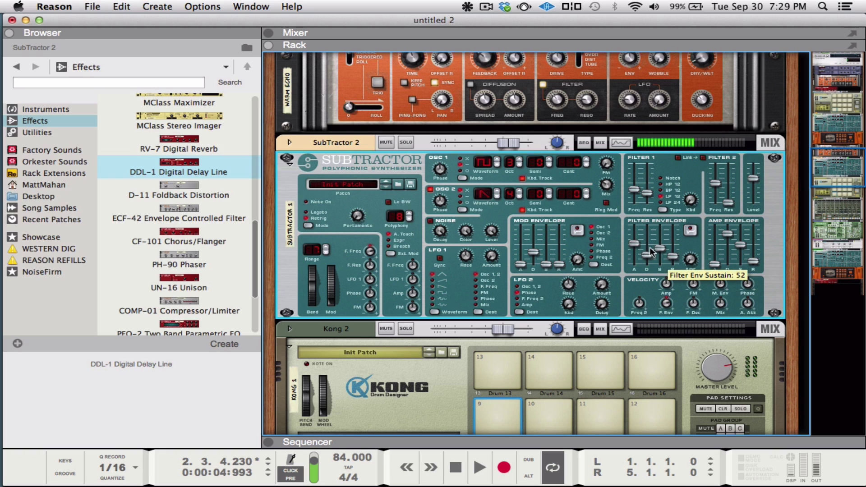
{"action": "left_click_drag", "start_coordinate": [636, 244], "coordinate": [636, 256]}
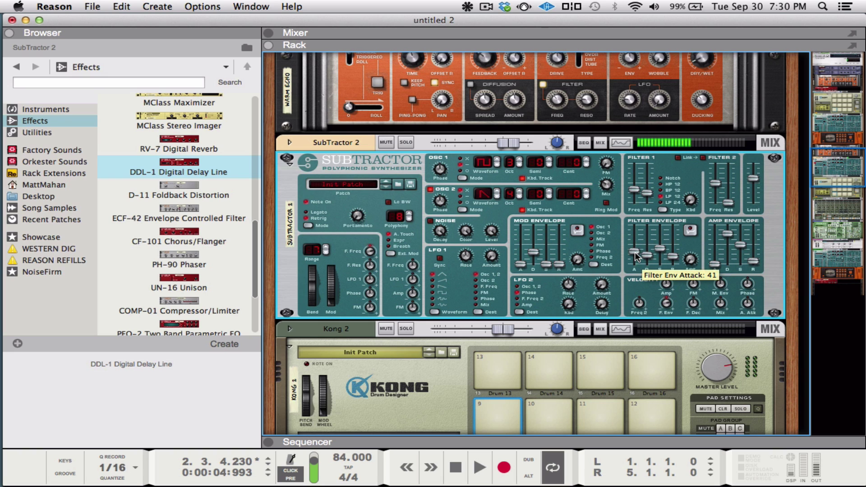
- In the sequencer, record a four-bar part over bars 1 to 4 on the SubTractor 2 track
{"action": "left_click_drag", "start_coordinate": [587, 446], "coordinate": [586, 59]}
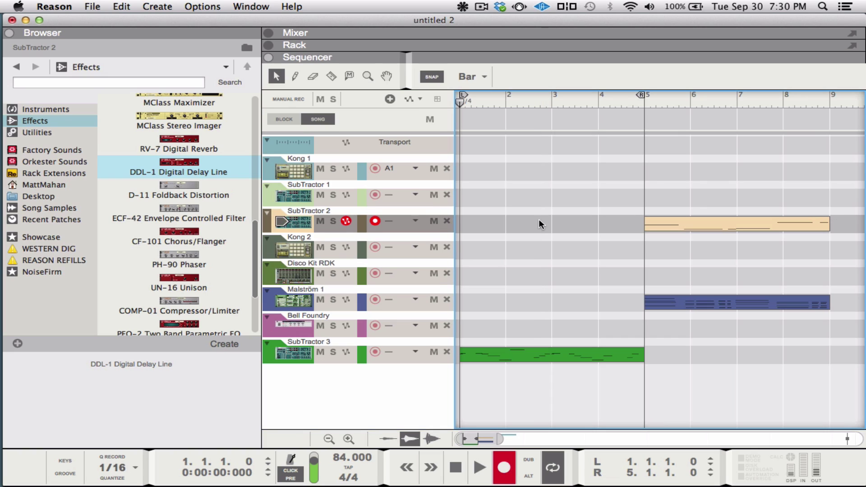
{"action": "key", "text": "super+Return"}
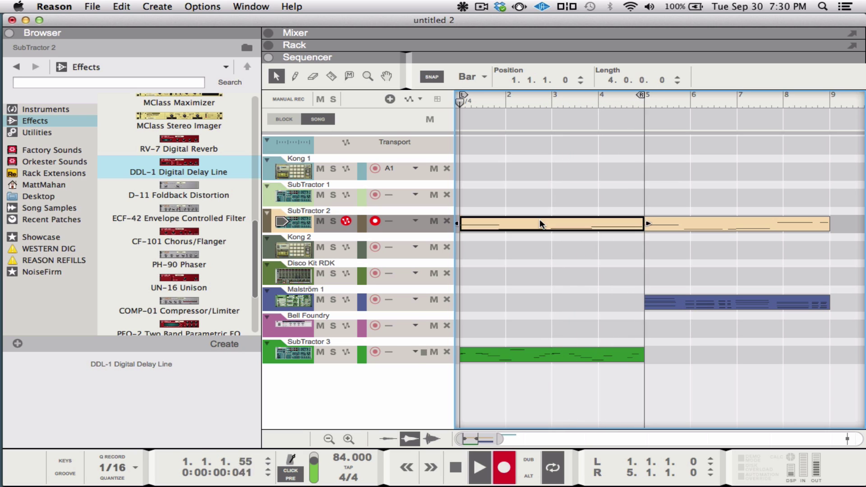
{"action": "left_click", "coordinate": [500, 462]}
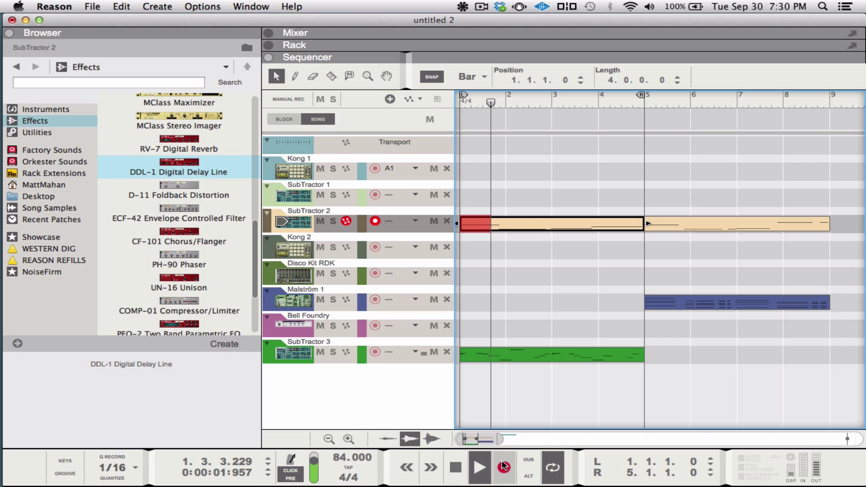
- Quantize the SubTractor 2 and SubTractor 3 clips in bars 1 to 4 together
{"action": "left_click_drag", "start_coordinate": [498, 189], "coordinate": [546, 384]}
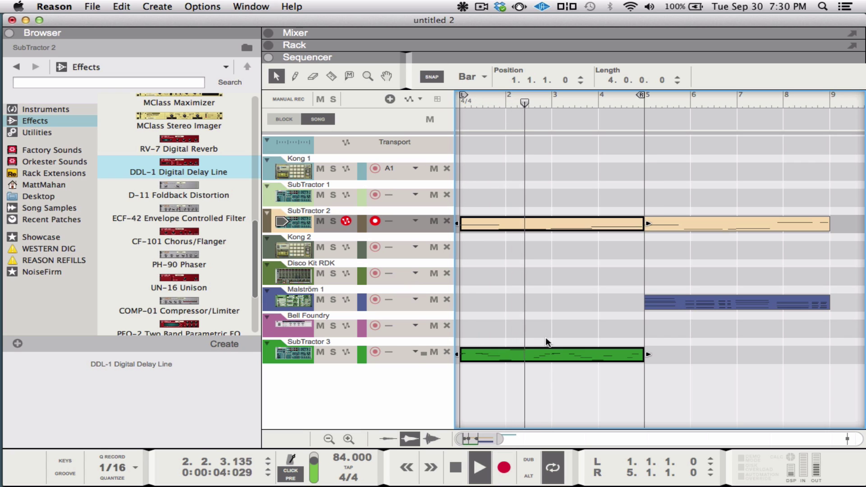
{"action": "right_click", "coordinate": [539, 353]}
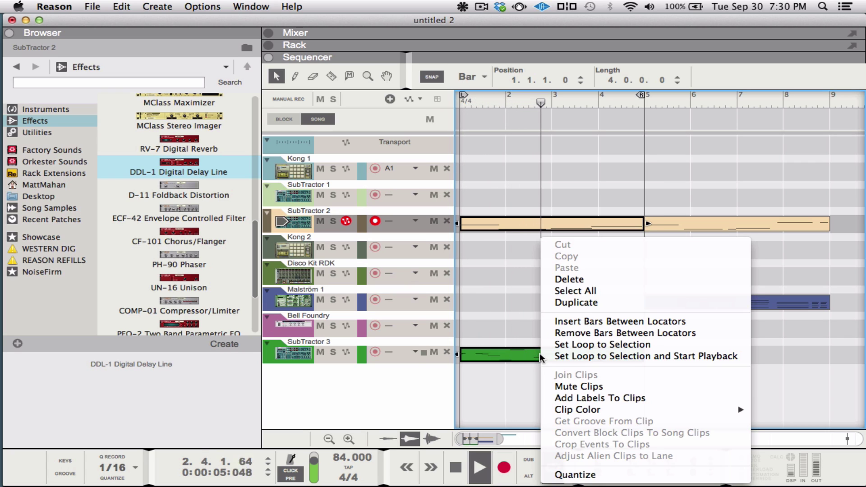
{"action": "left_click", "coordinate": [577, 473]}
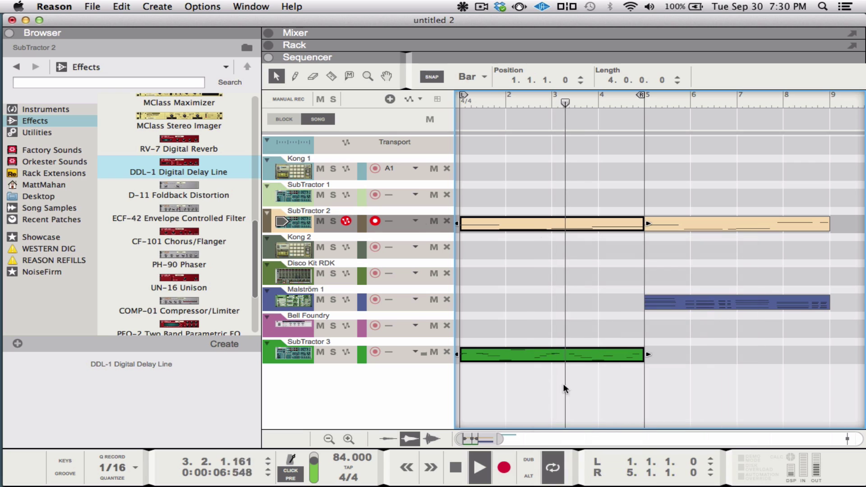
- Make Kong 1 the active track and record a four-bar drum part over bars 1 to 4 while the loop plays
{"action": "left_click", "coordinate": [292, 169]}
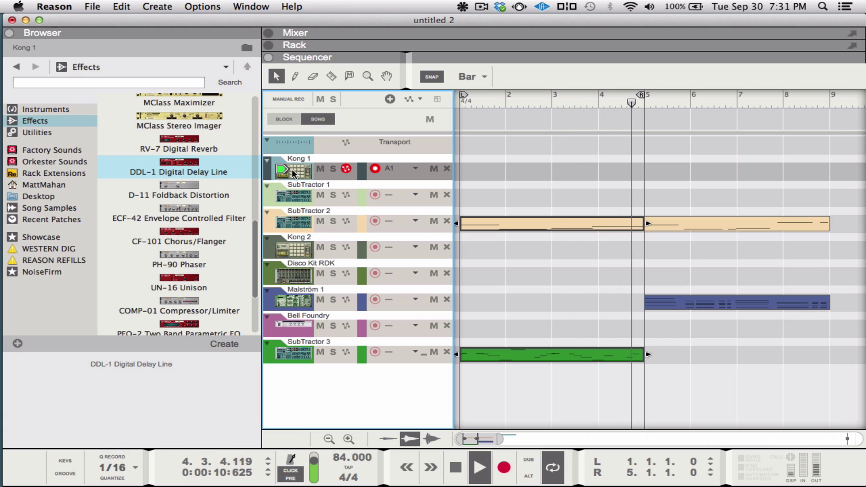
{"action": "left_click", "coordinate": [503, 468]}
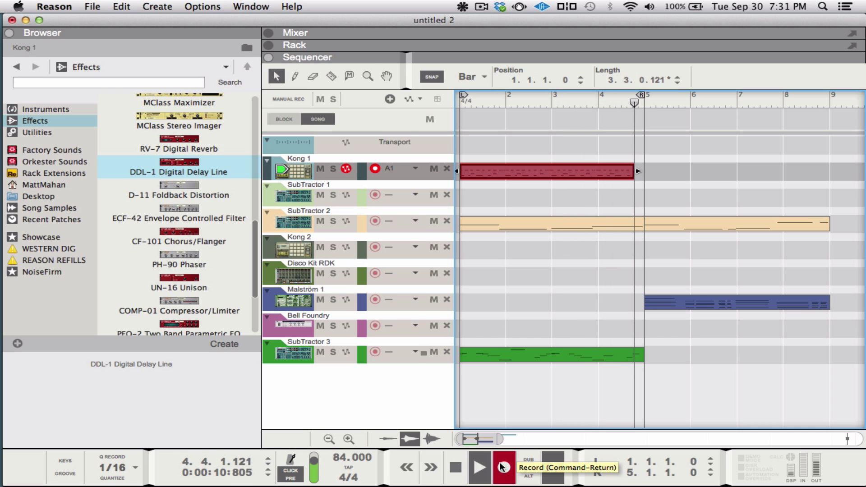
{"action": "left_click", "coordinate": [502, 468]}
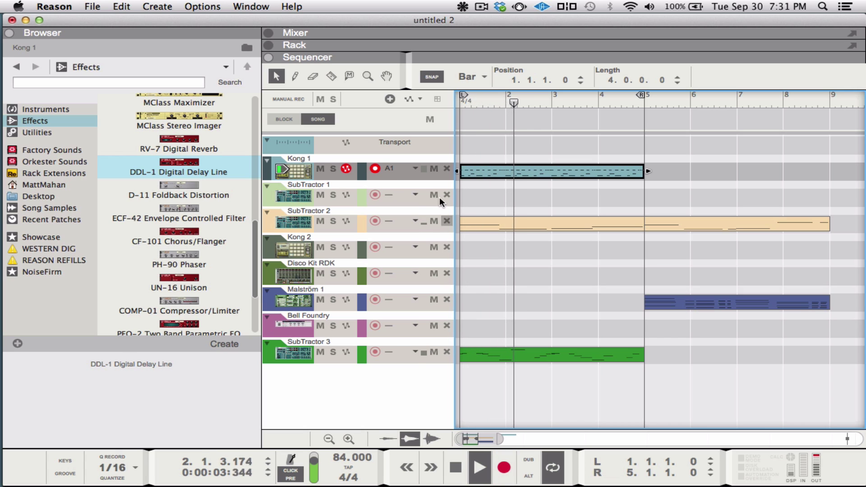
- Add a new note lane to the Kong 1 track and set the existing lane's groove to No Channel
{"action": "right_click", "coordinate": [404, 174]}
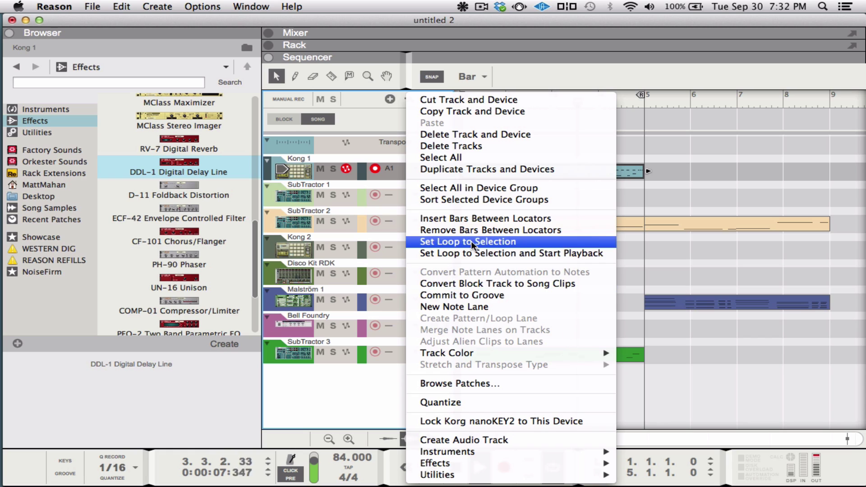
{"action": "left_click", "coordinate": [462, 305]}
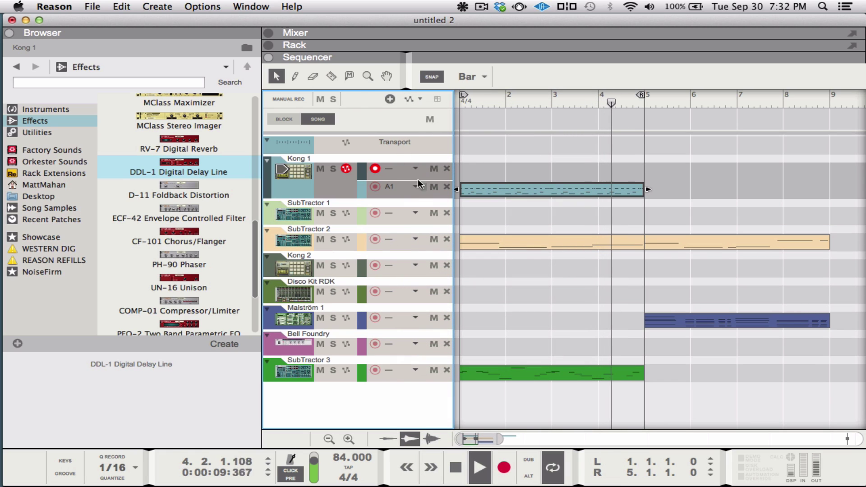
{"action": "left_click", "coordinate": [397, 186]}
{"action": "left_click", "coordinate": [405, 228]}
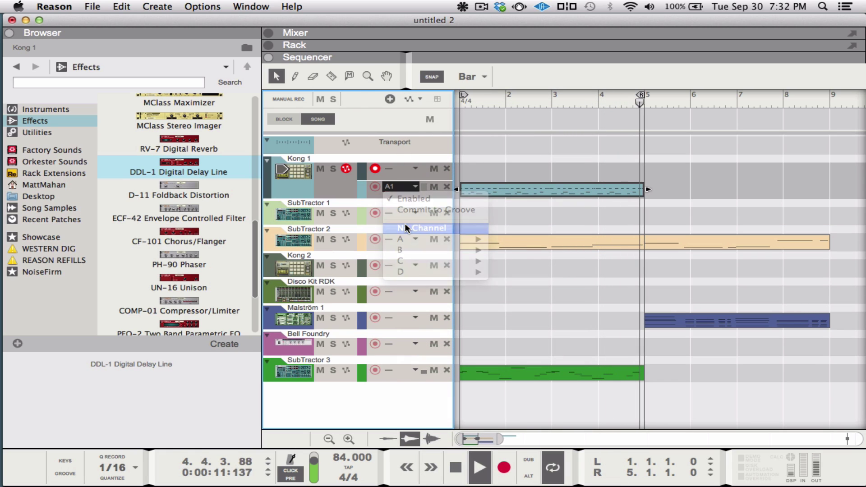
{"action": "left_click", "coordinate": [399, 170]}
{"action": "left_click", "coordinate": [475, 167]}
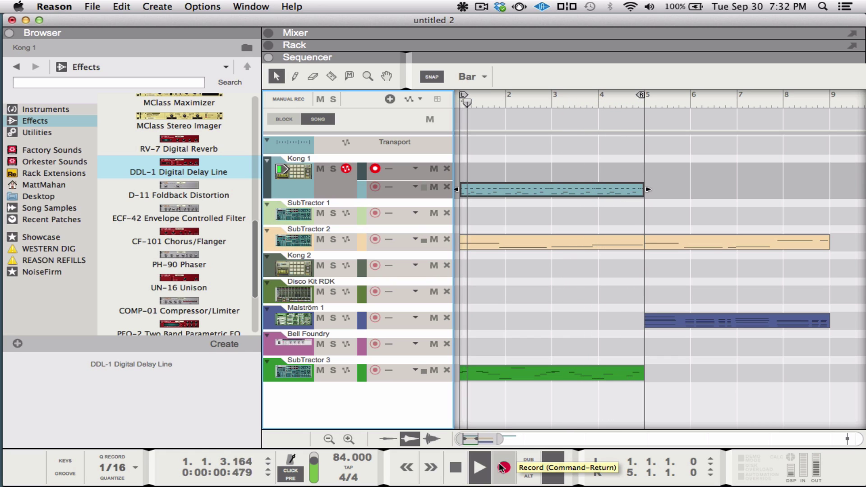
- Return to the song start and record a second four-bar drum part in Kong 1's new note lane
{"action": "left_click", "coordinate": [455, 467]}
{"action": "left_click", "coordinate": [455, 468]}
{"action": "left_click", "coordinate": [503, 468]}
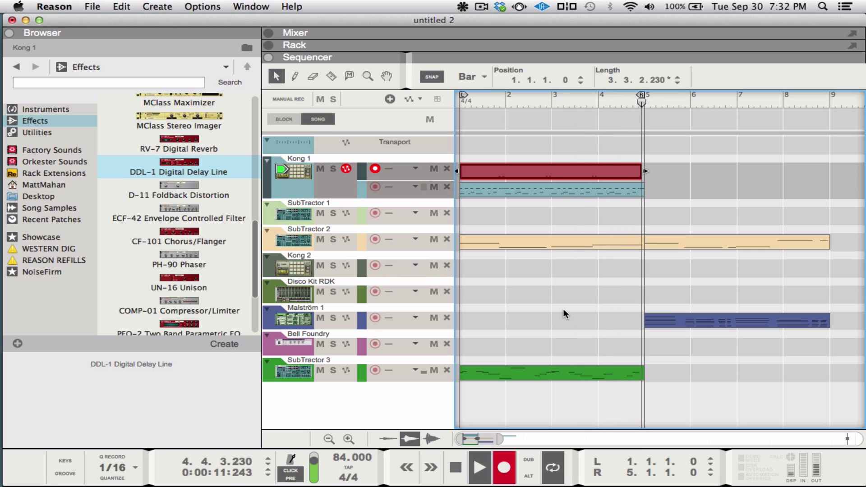
{"action": "left_click", "coordinate": [479, 467]}
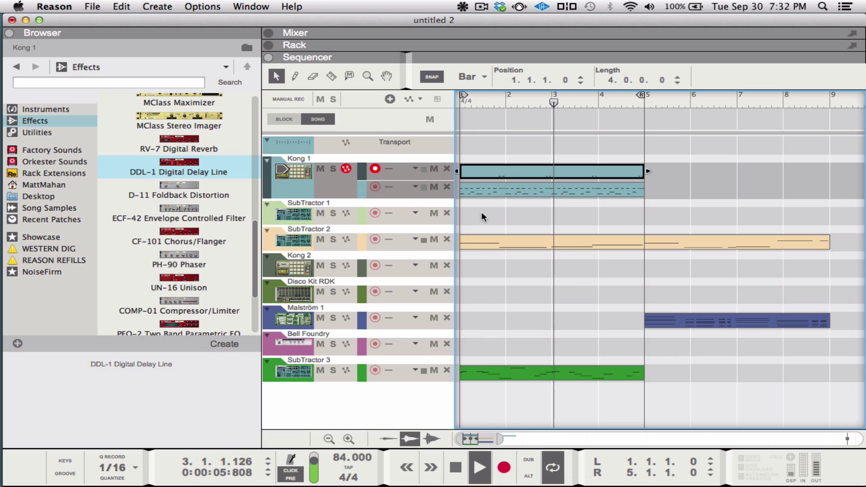
- Narrow the browser pane to its compact width beside the sequencer
{"action": "left_click", "coordinate": [580, 35]}
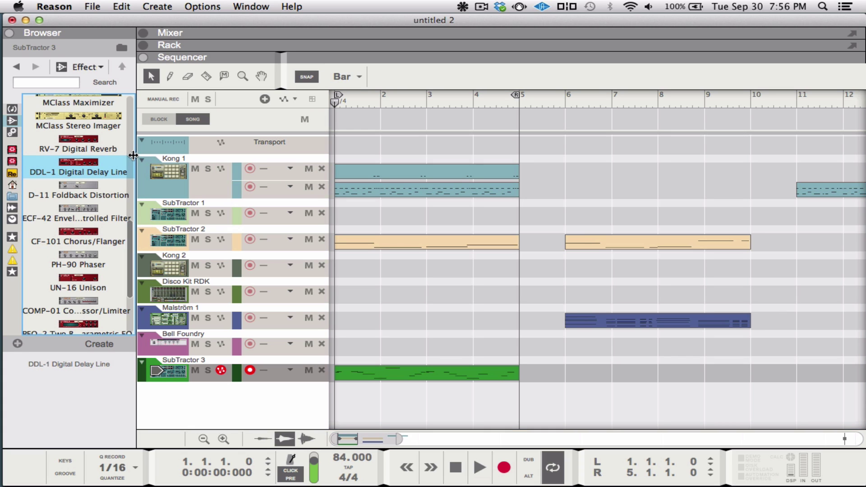
{"action": "left_click_drag", "start_coordinate": [137, 163], "coordinate": [93, 177]}
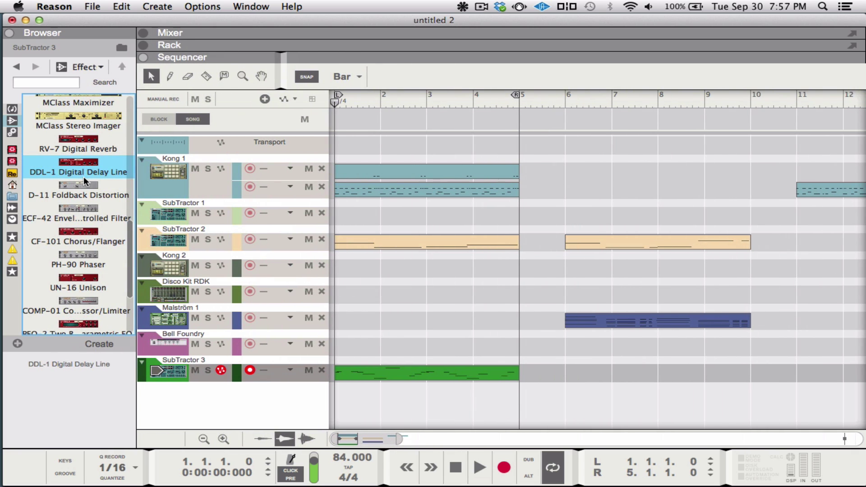